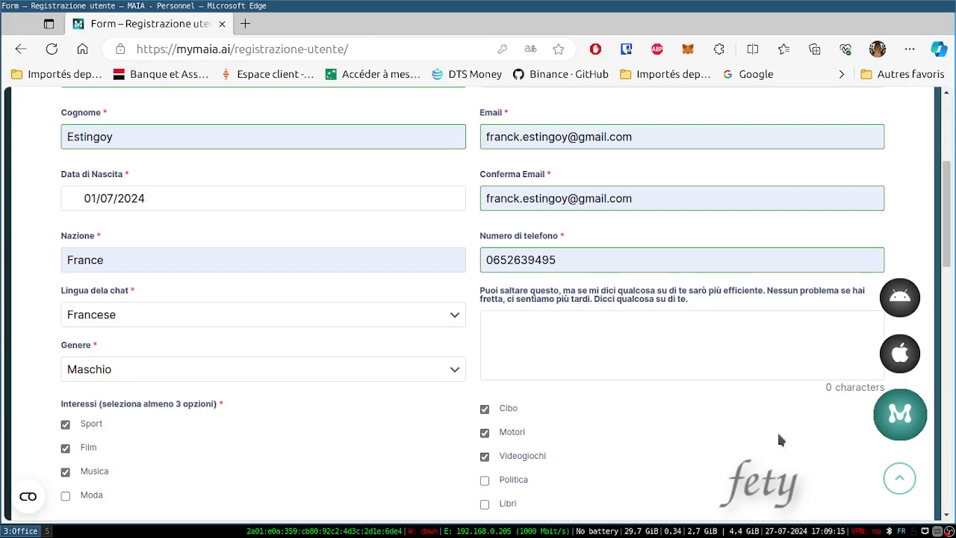
- Tick the location and microphone consents, the terms of use and the clauses declaration
drag(947, 257, 946, 348)
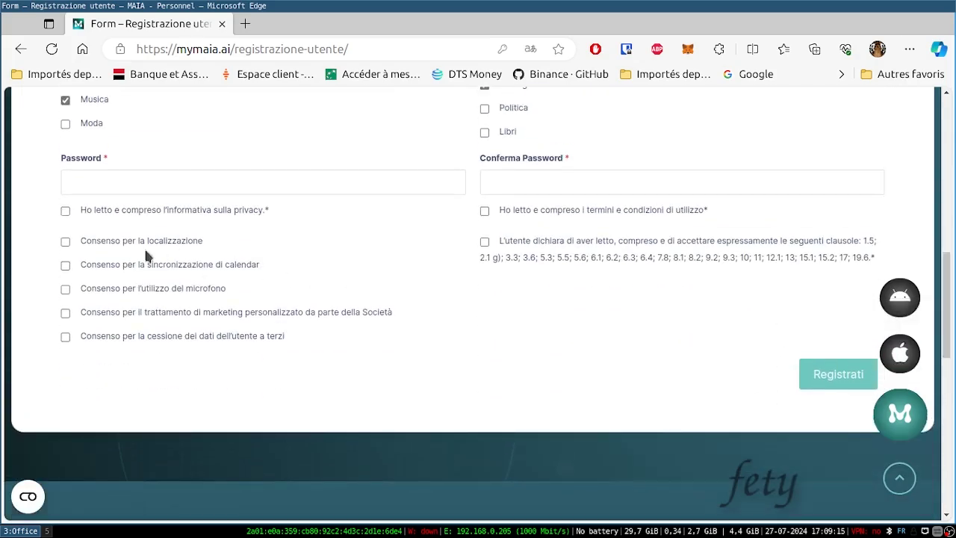
click(67, 240)
click(66, 289)
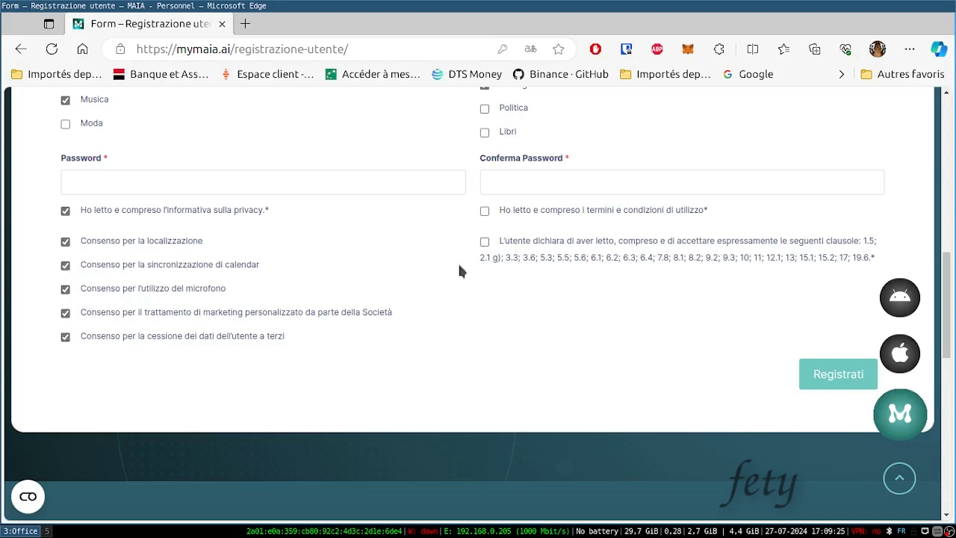
click(485, 211)
click(483, 242)
click(629, 52)
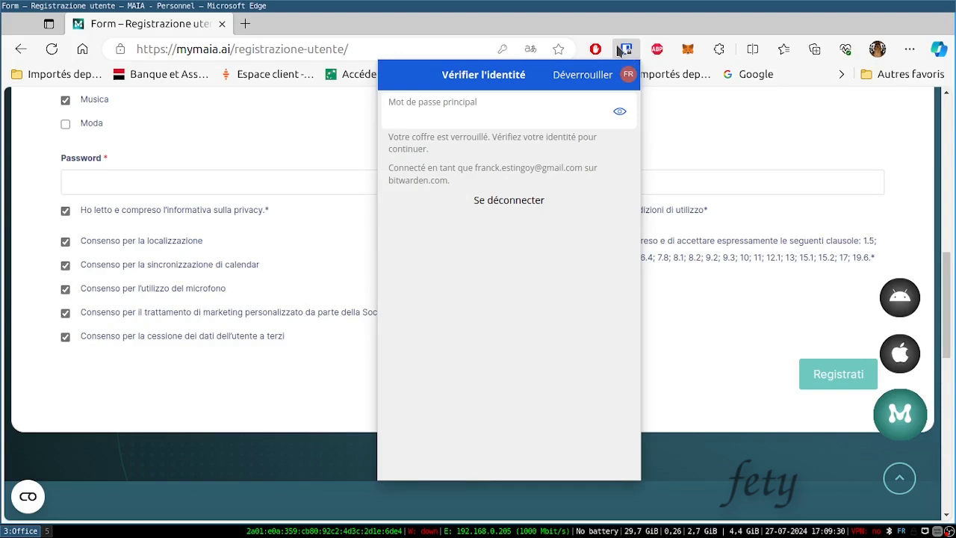
- Enter the Bitwarden master password to try unlocking the vault
text(•••••)
text(•)
text(•••)
key(Return)
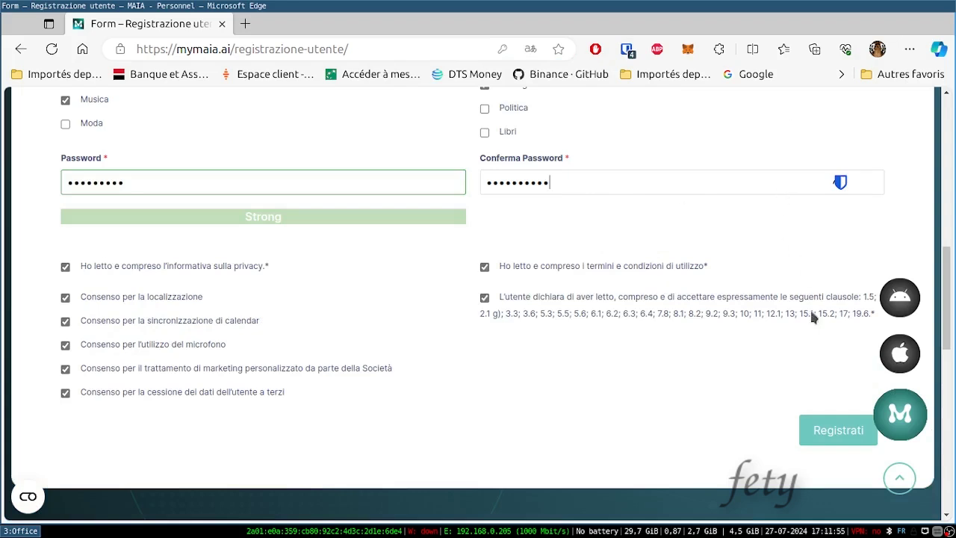
- Submit the registration, dismiss the adult warning, and refill Password with the saved password
click(838, 430)
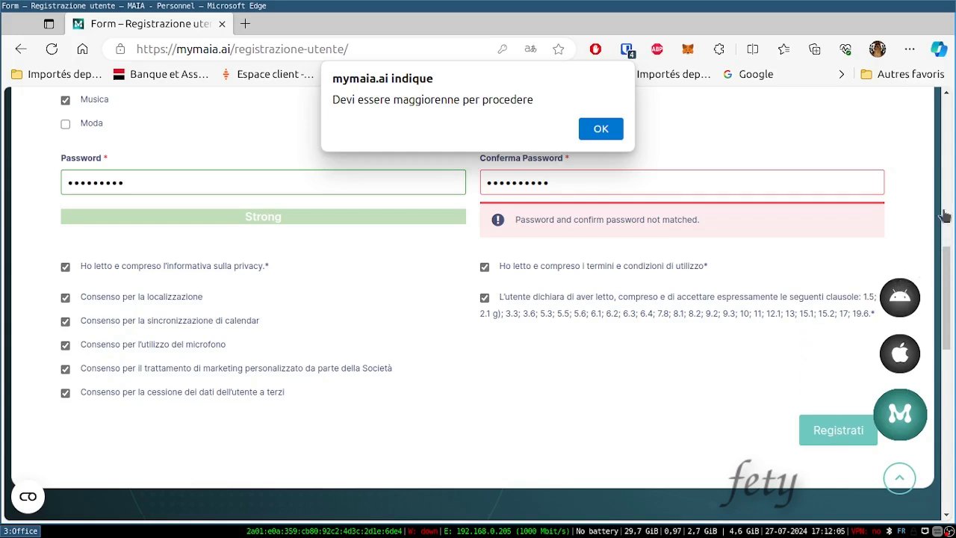
click(609, 130)
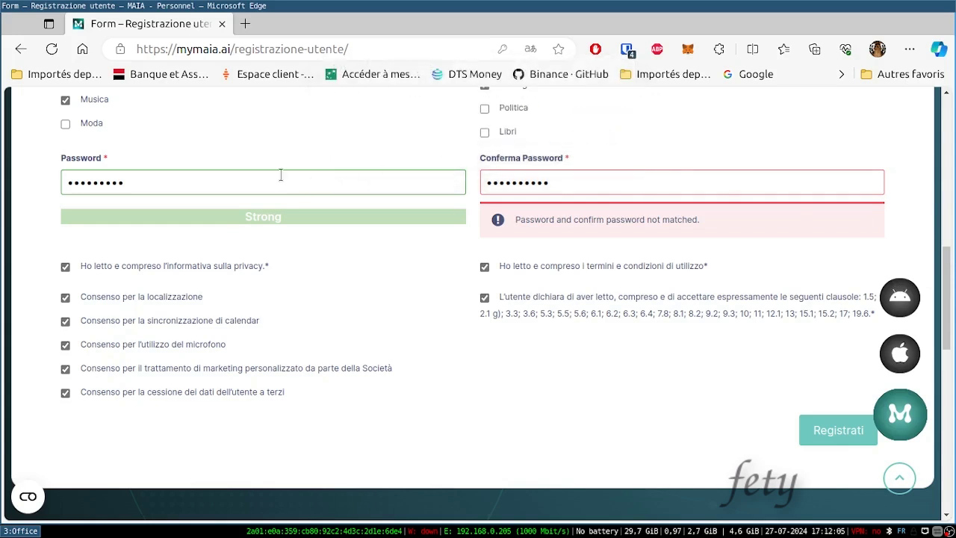
click(193, 176)
key(BackSpace)
key(BackSpace)
key(BackSpace)
key(BackSpace)
key(BackSpace)
key(BackSpace)
key(BackSpace)
key(BackSpace)
key(BackSpace)
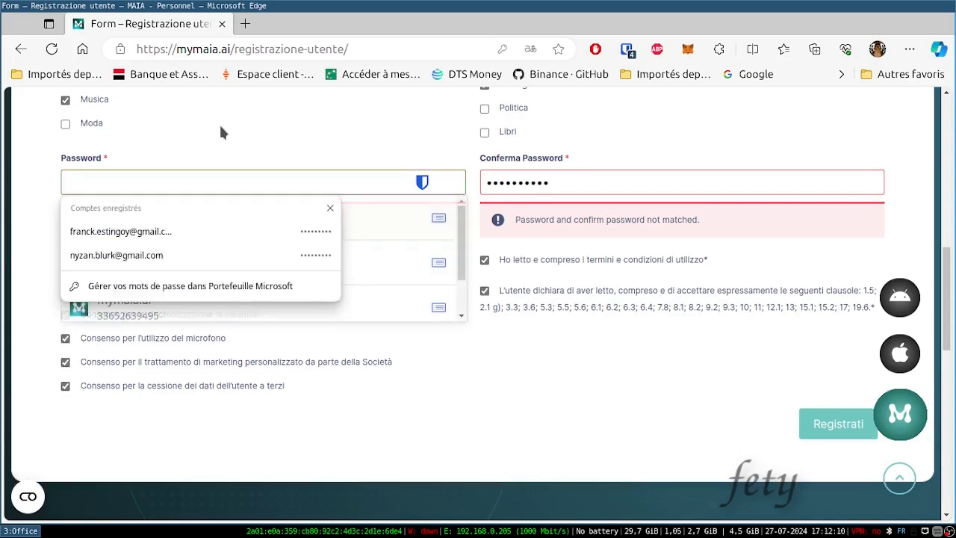
click(165, 230)
- Refill Conferma Password with the saved password, resubmit, and dismiss the adult warning again
click(606, 177)
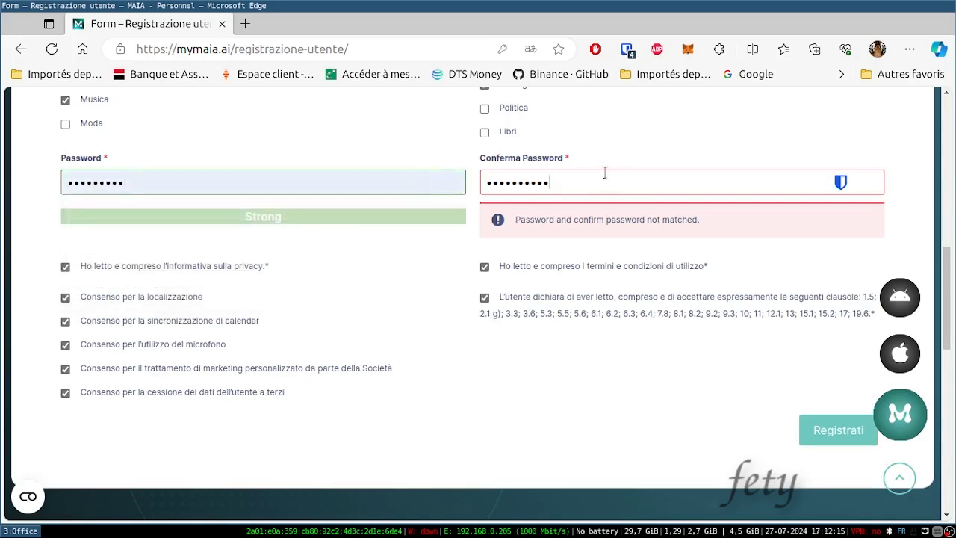
key(BackSpace)
key(BackSpace)
key(BackSpace)
key(BackSpace)
key(BackSpace)
key(BackSpace)
key(BackSpace)
key(BackSpace)
key(BackSpace)
key(BackSpace)
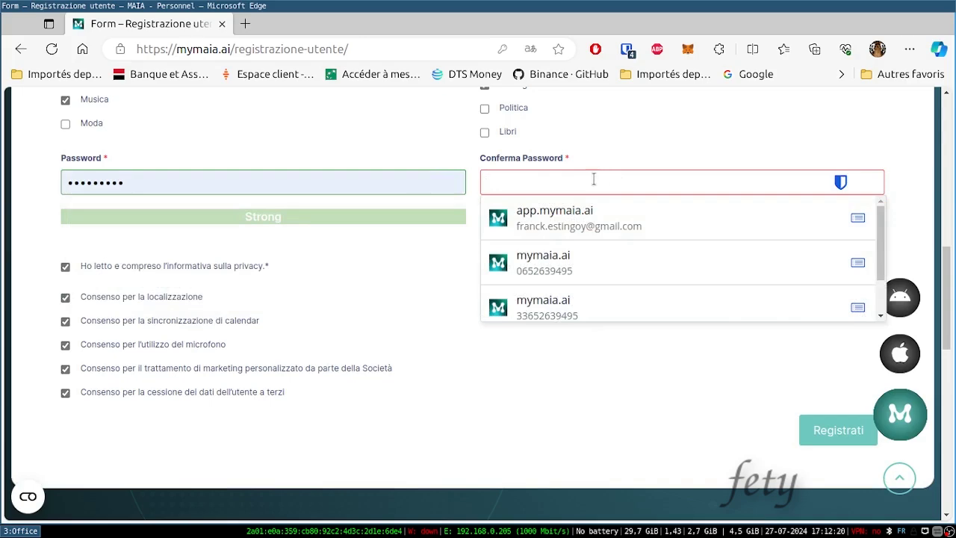
click(578, 218)
scroll(581, 227, up, 2)
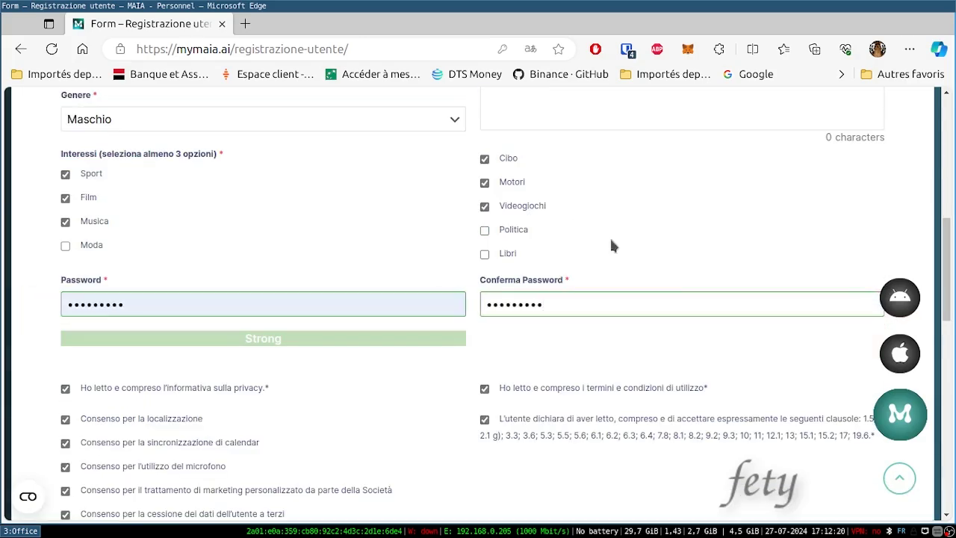
scroll(610, 245, down, 4)
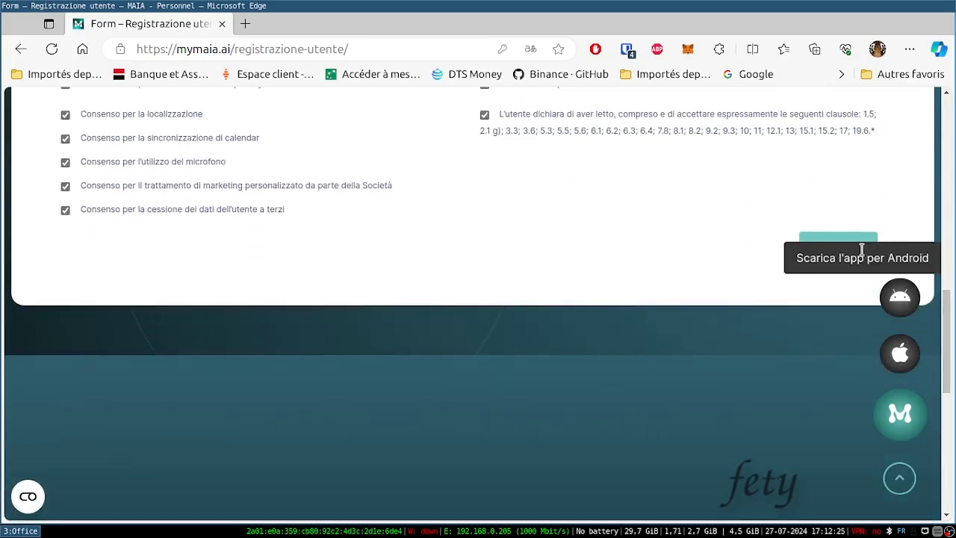
click(851, 247)
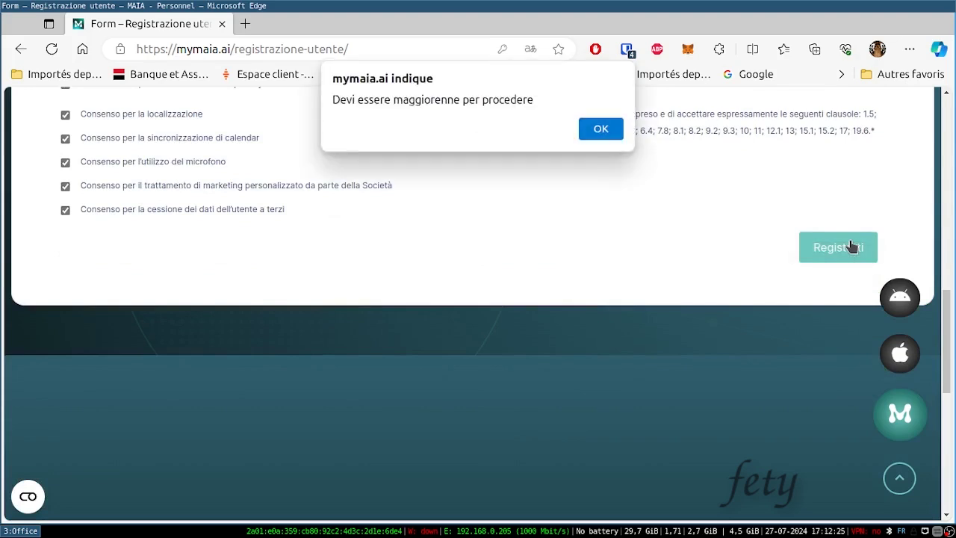
click(601, 130)
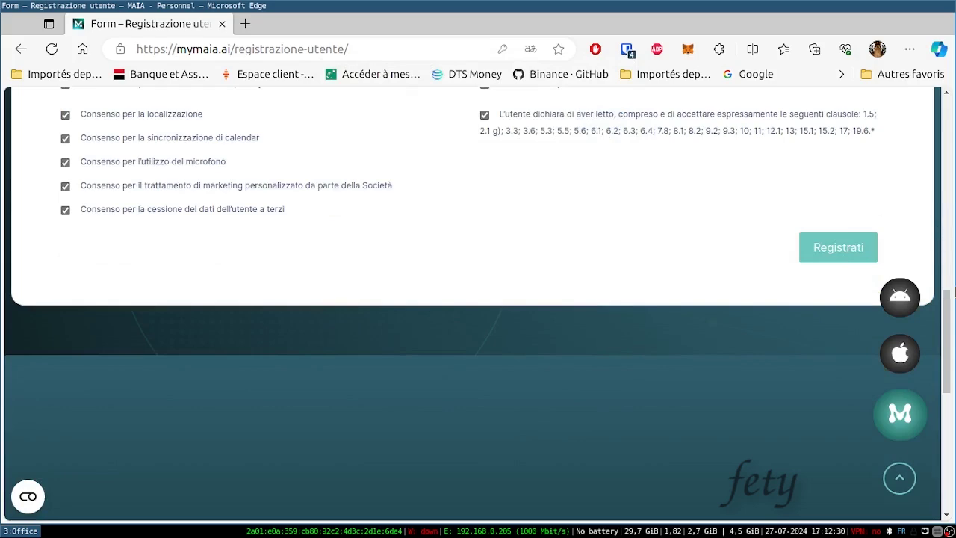
- Switch the MAIA site language from Italiano to Français
drag(947, 327, 951, 154)
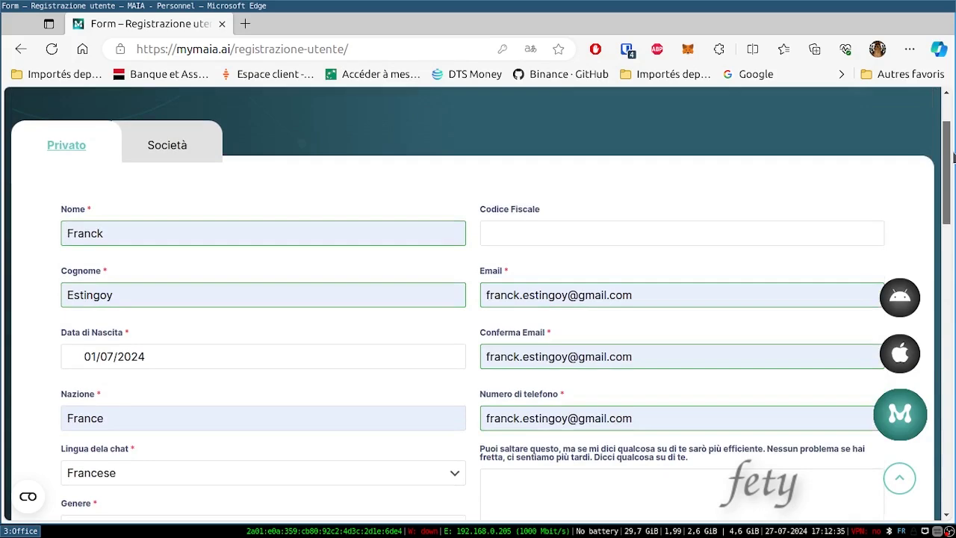
drag(952, 155, 952, 128)
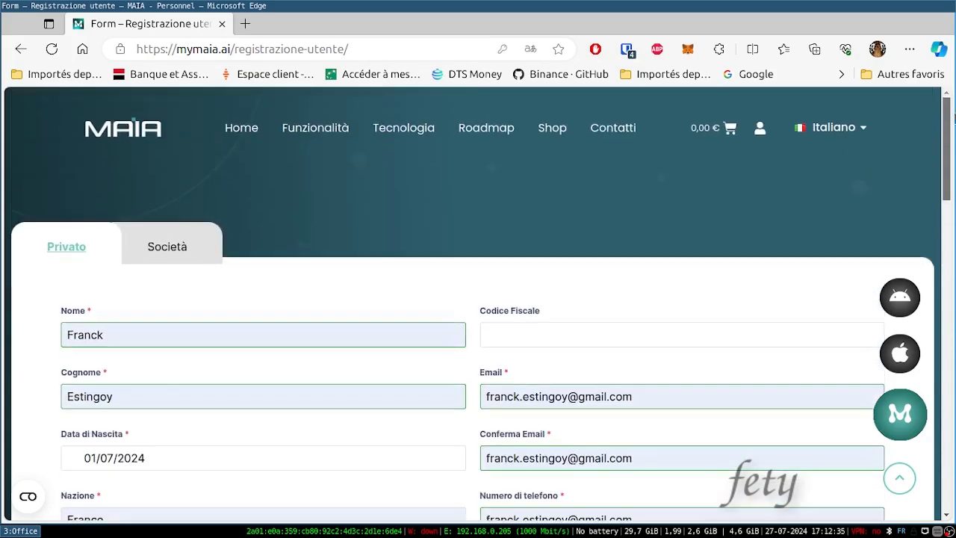
click(864, 134)
click(848, 240)
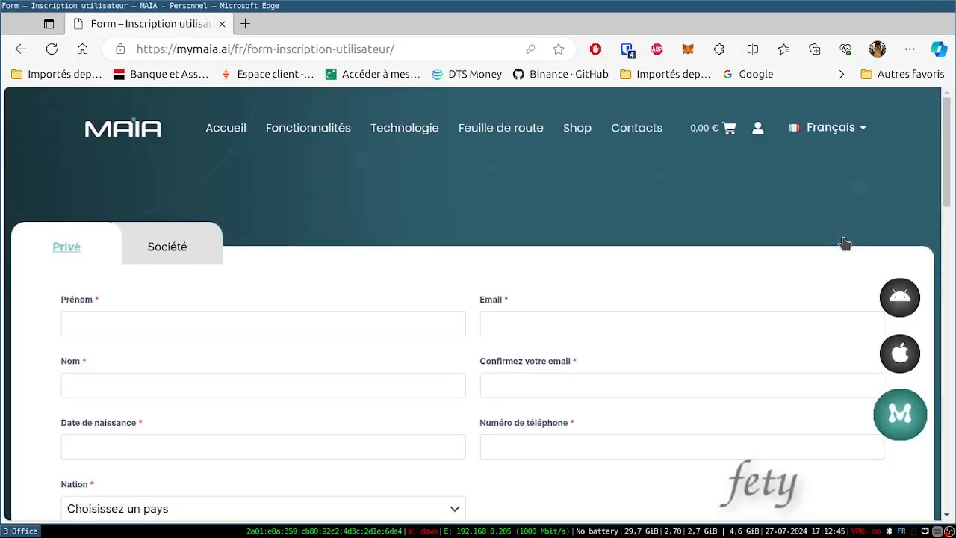
- Autofill the personal details from saved data and set Langue de discussion to Français
scroll(950, 186, down, 1)
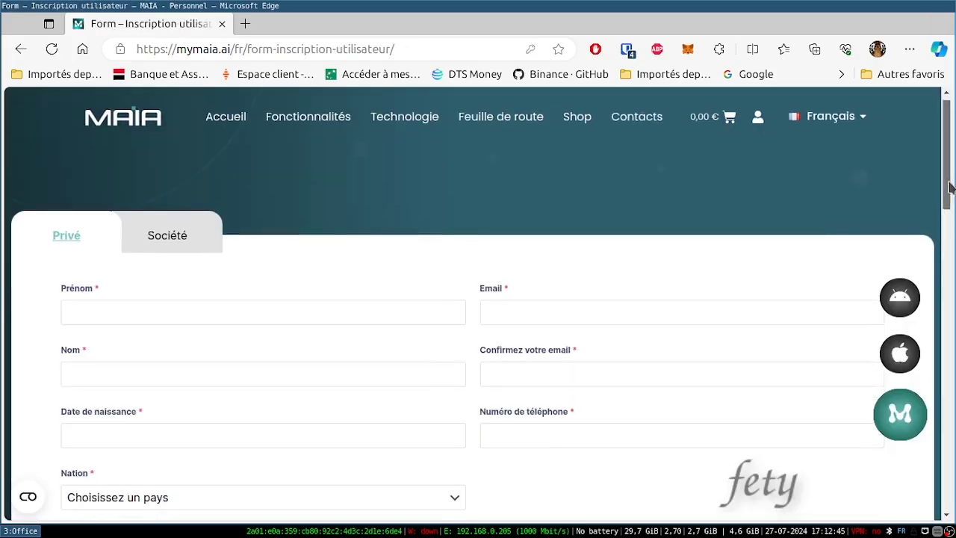
scroll(950, 186, down, 2)
click(93, 149)
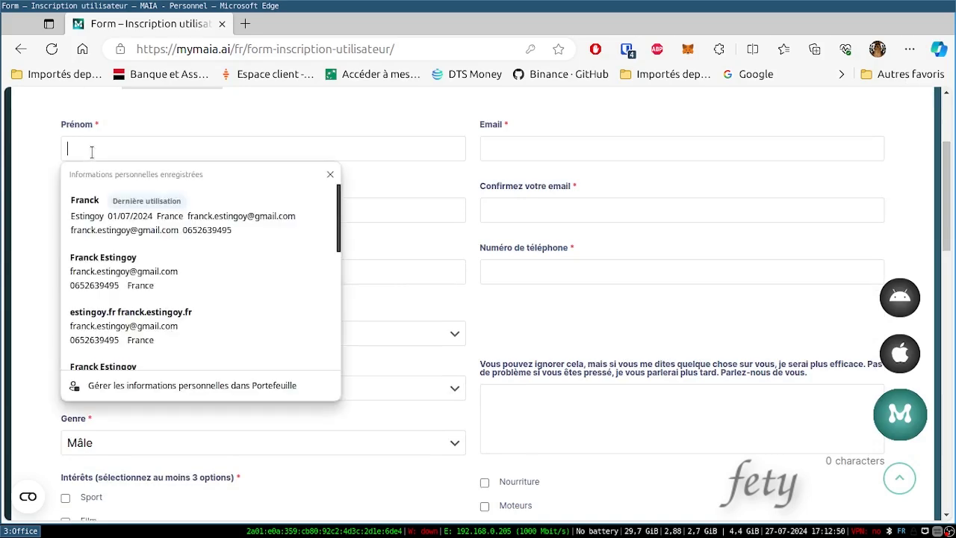
click(86, 205)
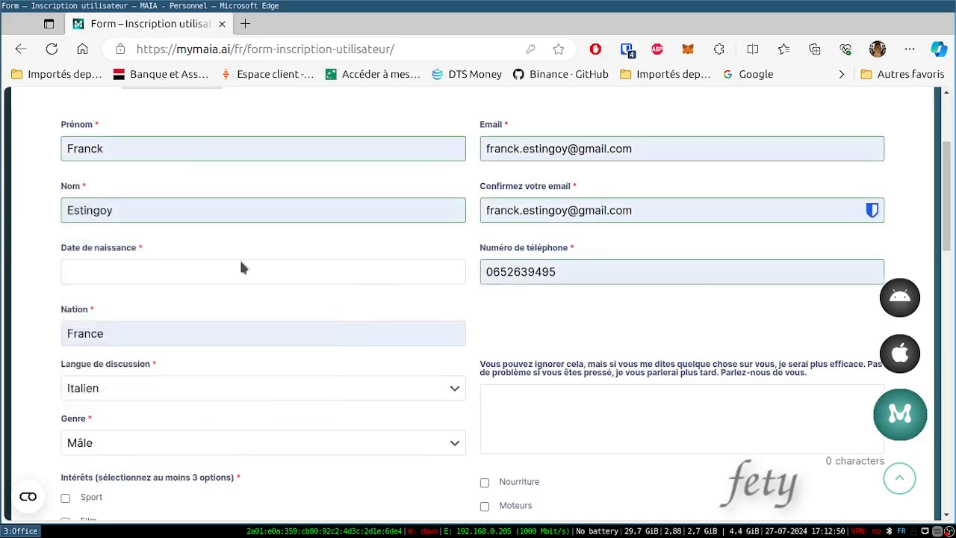
scroll(950, 254, down, 1)
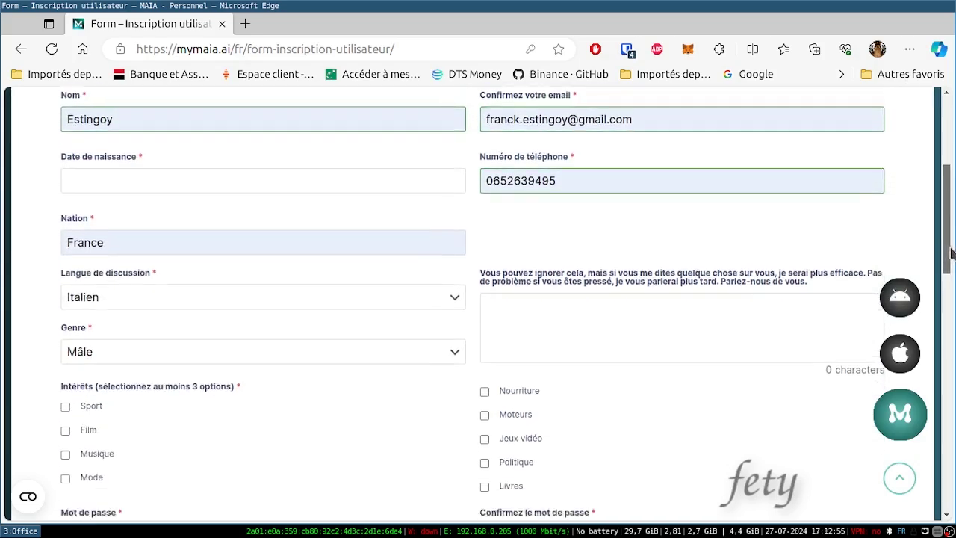
scroll(950, 254, down, 1)
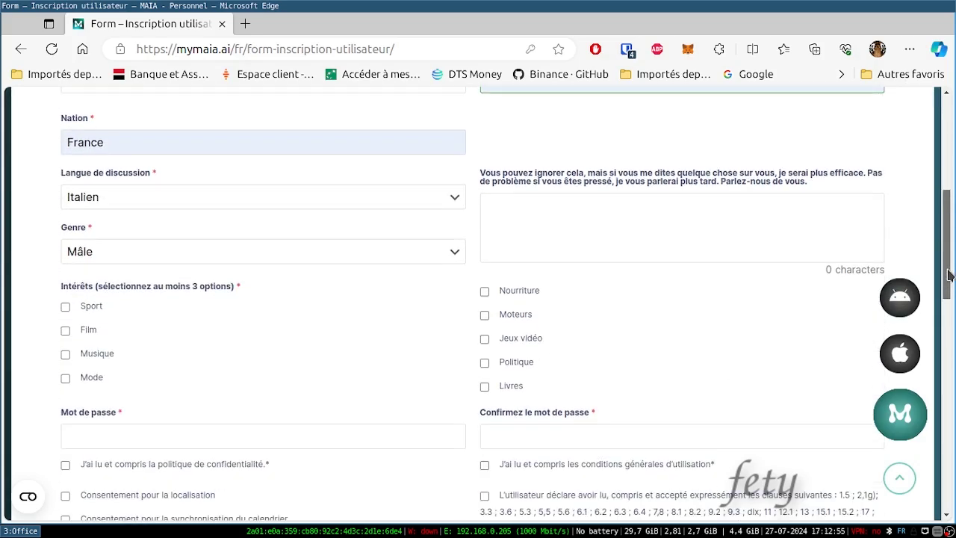
click(456, 203)
click(438, 251)
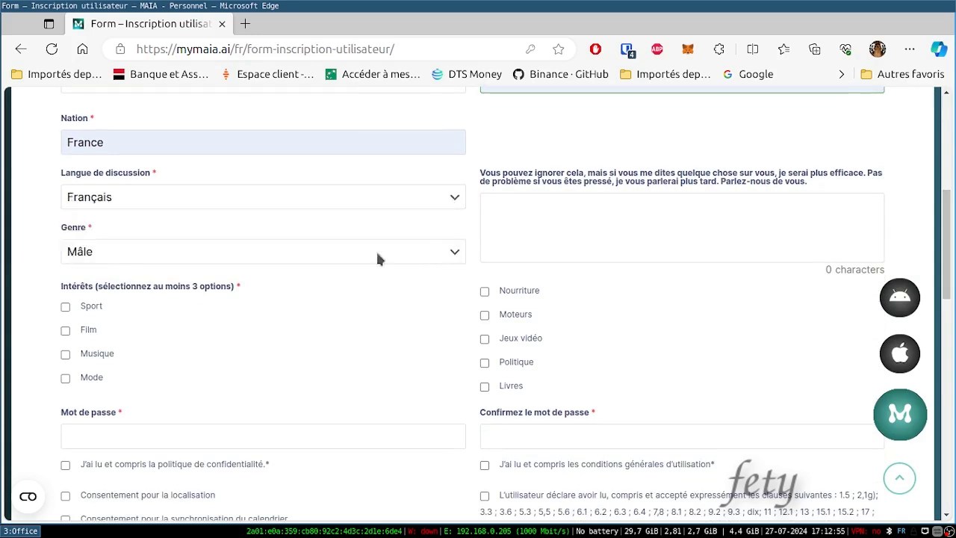
- Tick the Sport, Film, Moteurs and Jeux vidéo interests
click(64, 307)
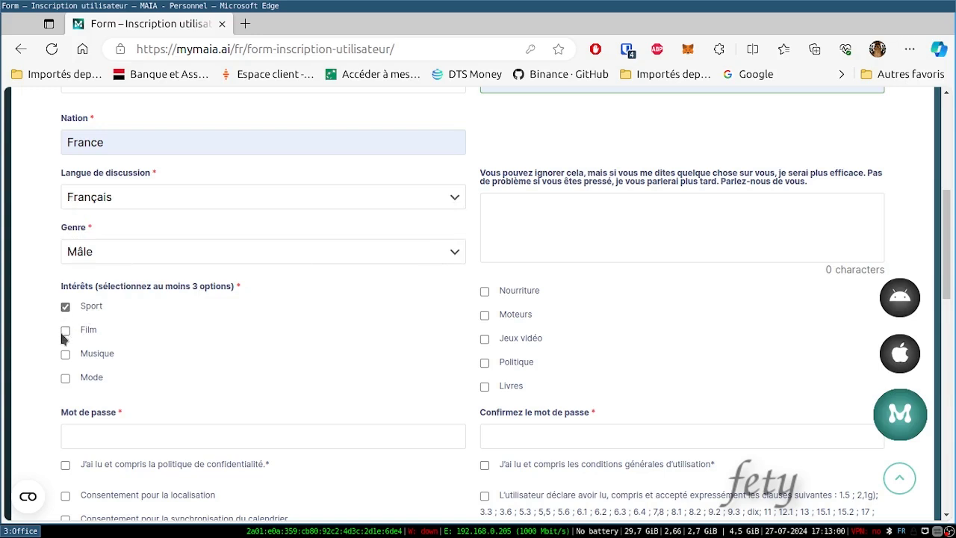
click(64, 332)
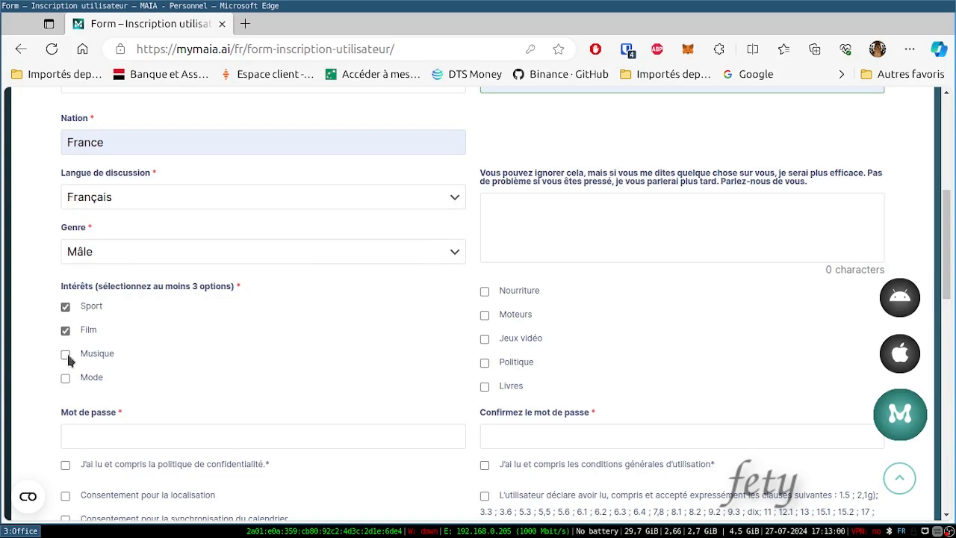
click(484, 315)
click(484, 340)
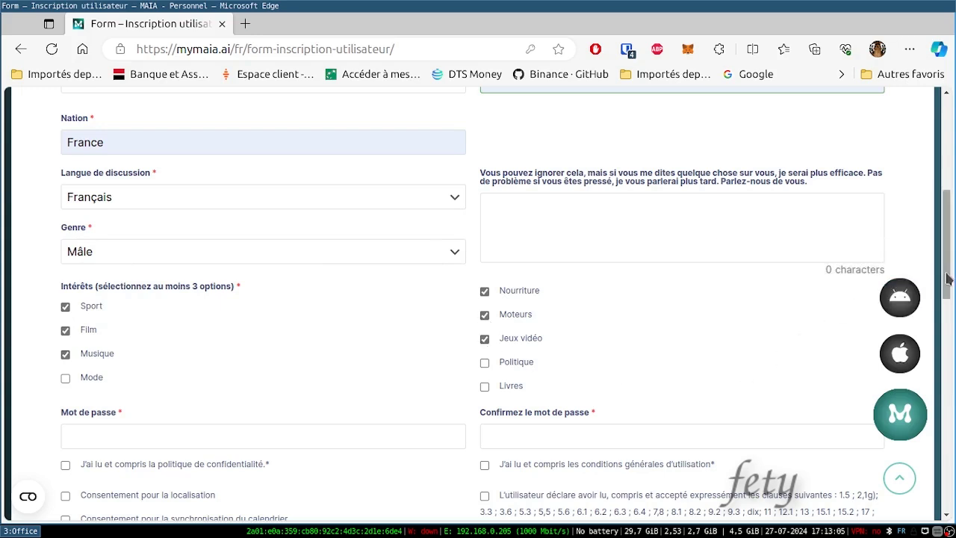
drag(948, 278, 947, 310)
- Fill Mot de passe and its confirmation with the saved app.mymaia.ai password
click(75, 315)
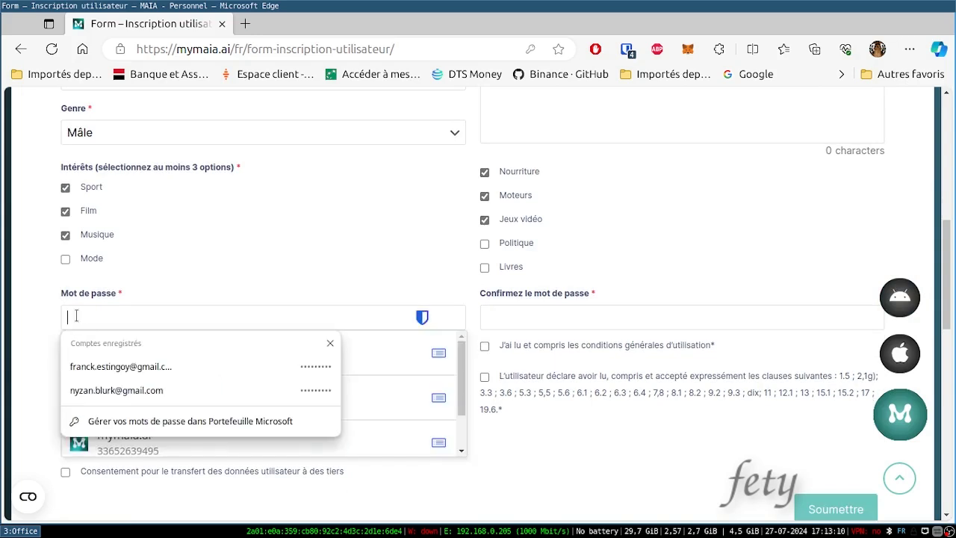
click(85, 366)
click(538, 308)
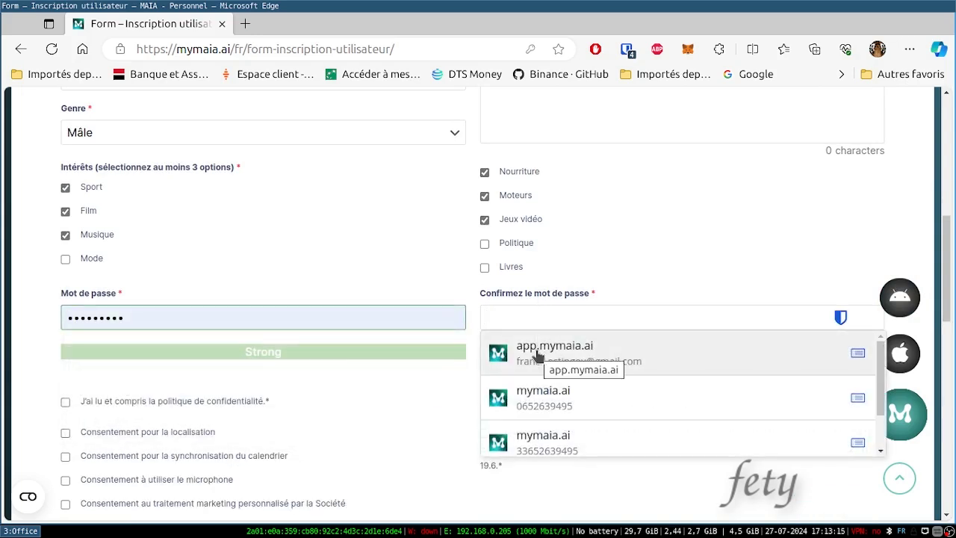
click(537, 354)
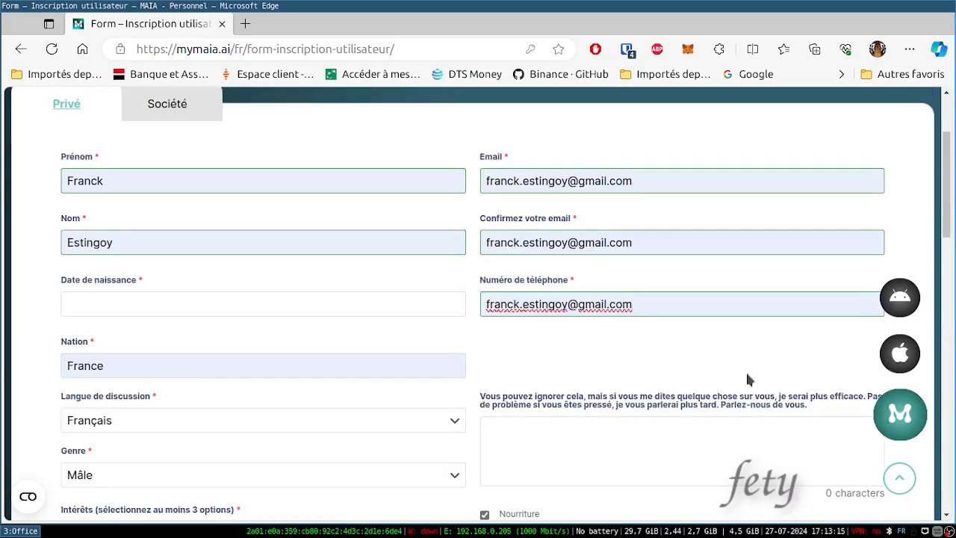
- Tick the privacy, all consent, general conditions and clauses boxes, then submit the form
drag(947, 227, 952, 345)
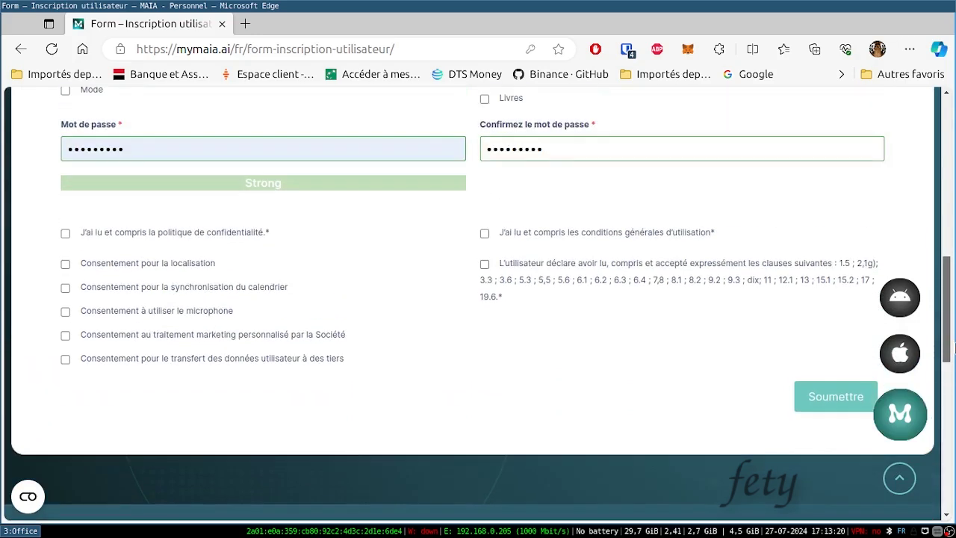
click(65, 234)
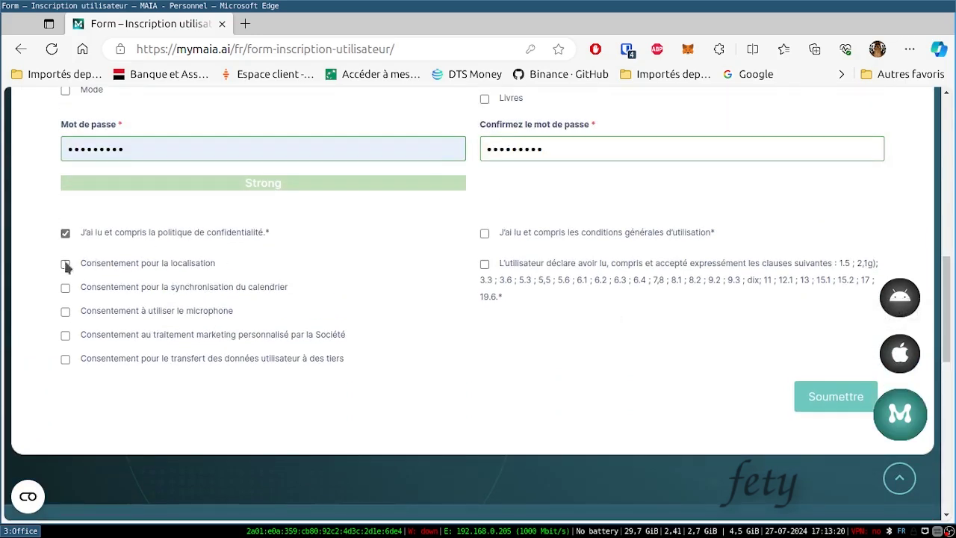
click(65, 264)
click(67, 289)
click(65, 336)
click(66, 359)
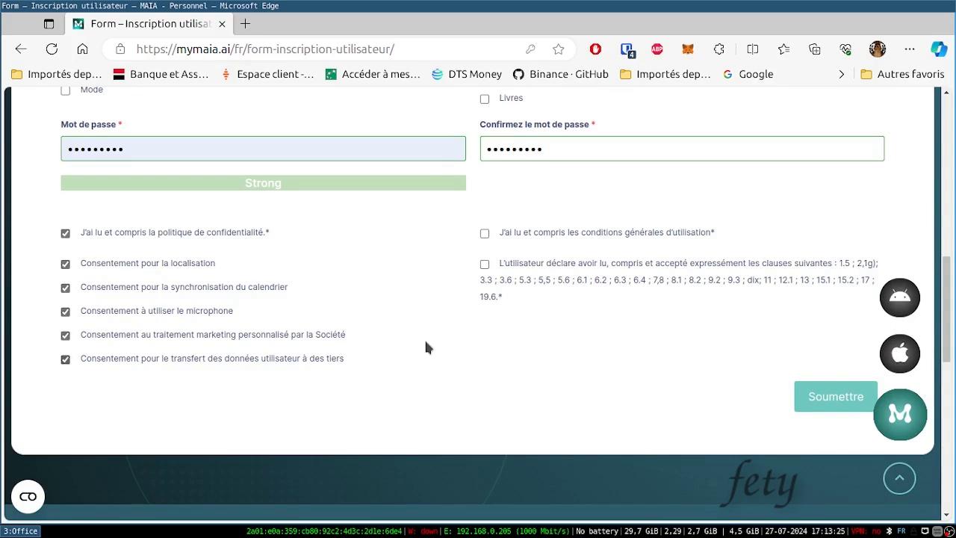
click(484, 233)
click(485, 264)
click(832, 397)
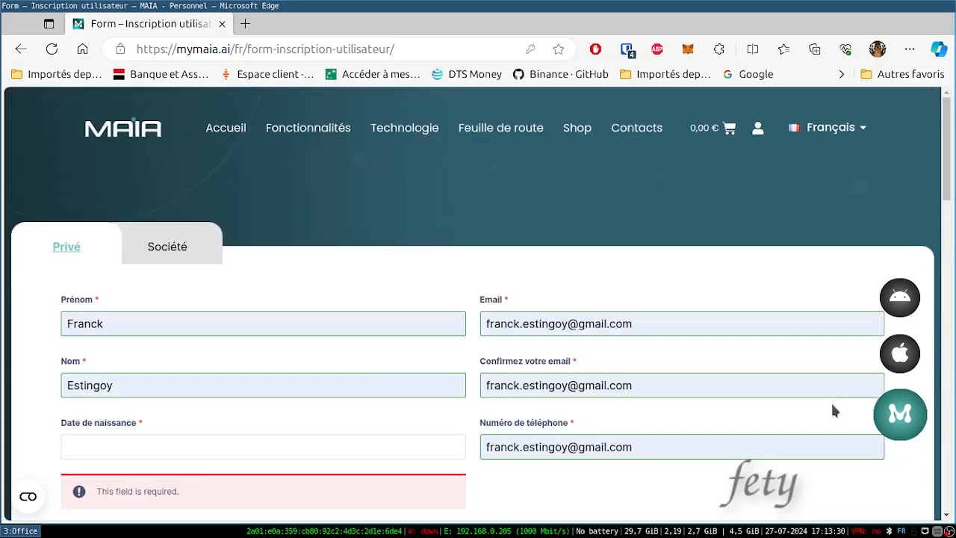
- Open the Date de naissance calendar and step the year back to 1999
drag(948, 178, 951, 218)
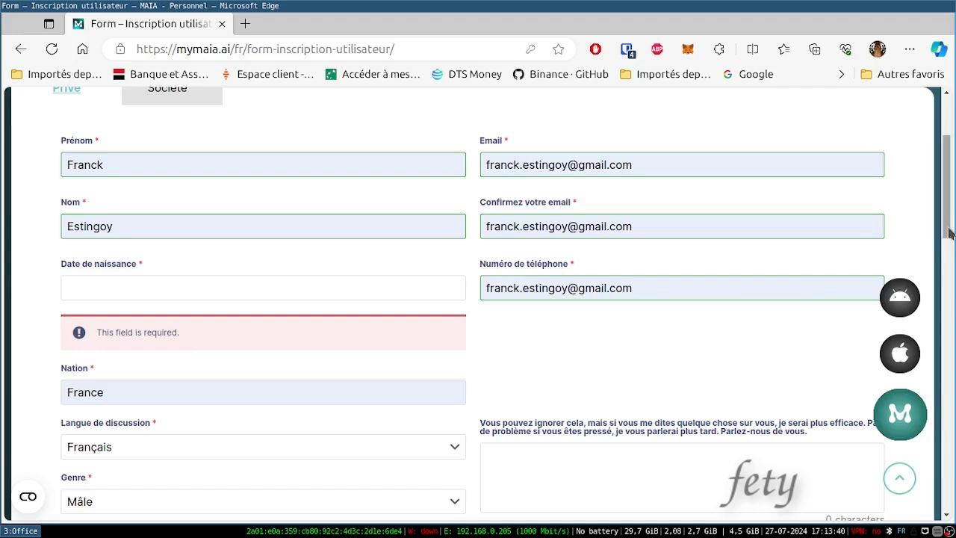
drag(950, 221, 950, 262)
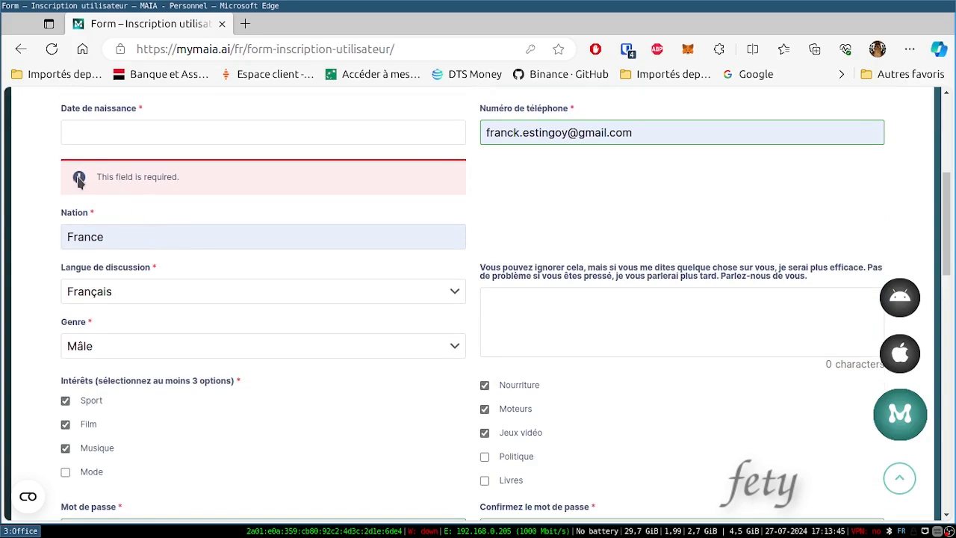
click(86, 131)
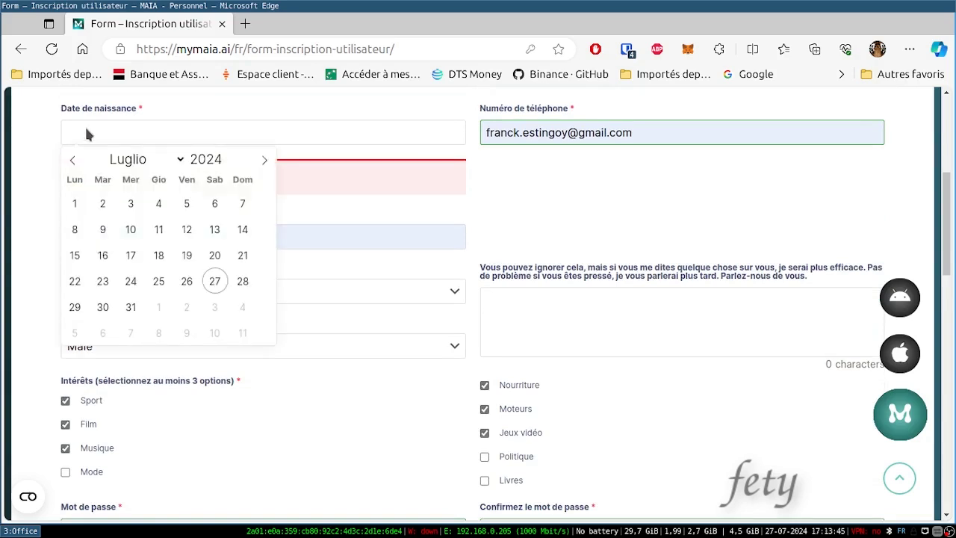
click(228, 164)
click(229, 164)
click(229, 164)
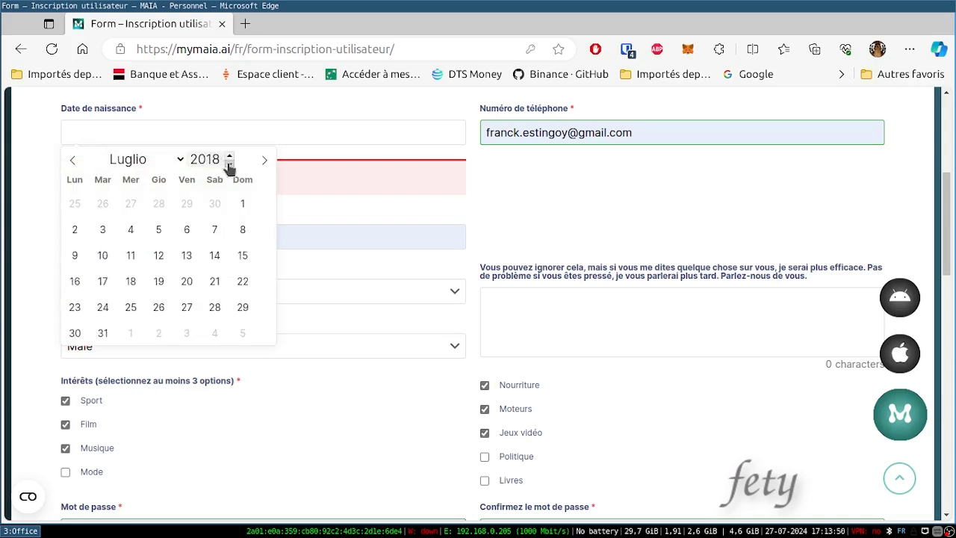
click(229, 164)
click(229, 164)
click(229, 164)
click(229, 164)
click(229, 164)
click(228, 165)
click(228, 164)
click(228, 164)
click(229, 164)
click(229, 164)
click(228, 164)
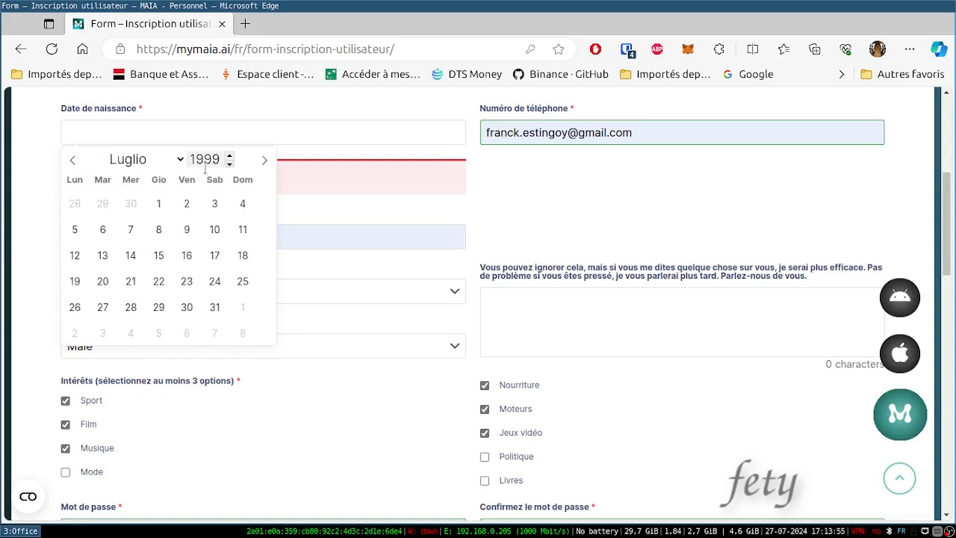
- Pick 1 July 1999 as the birth date and resubmit the form
click(154, 206)
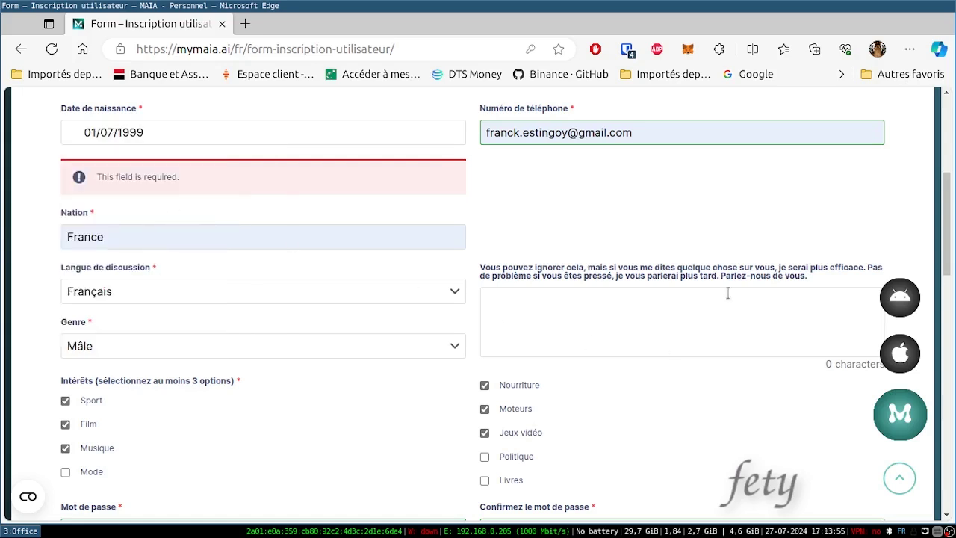
drag(946, 250, 945, 366)
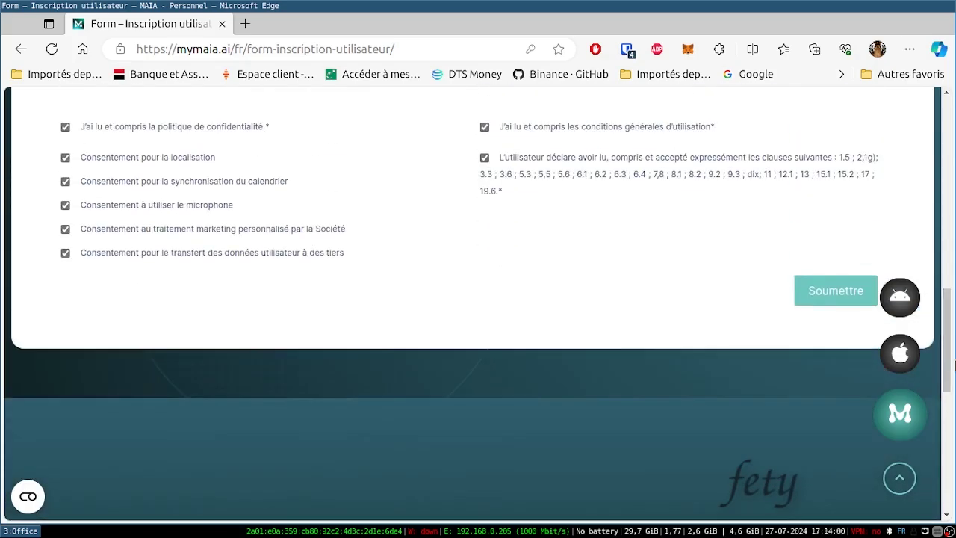
click(839, 289)
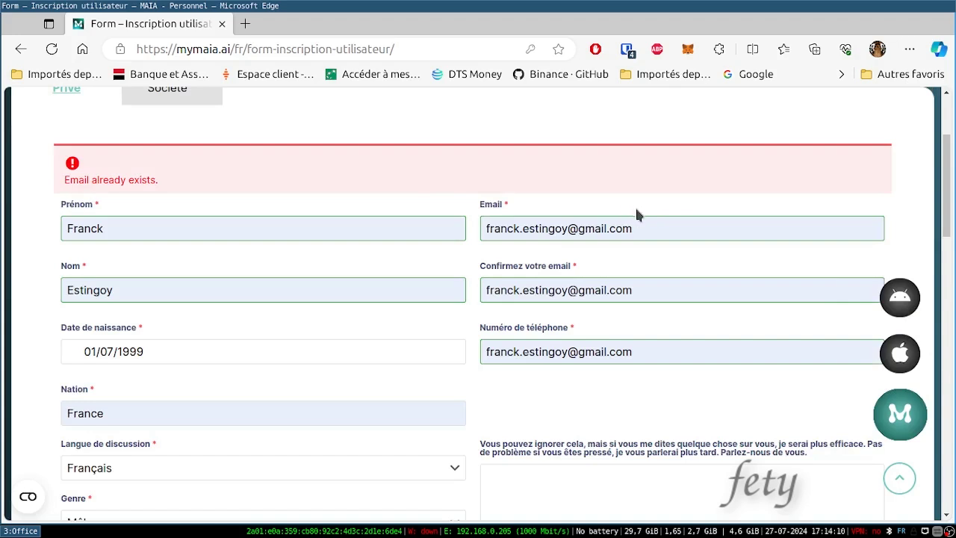
- Go fullscreen and replace the name before @ in the Email field with the account name
key(F11)
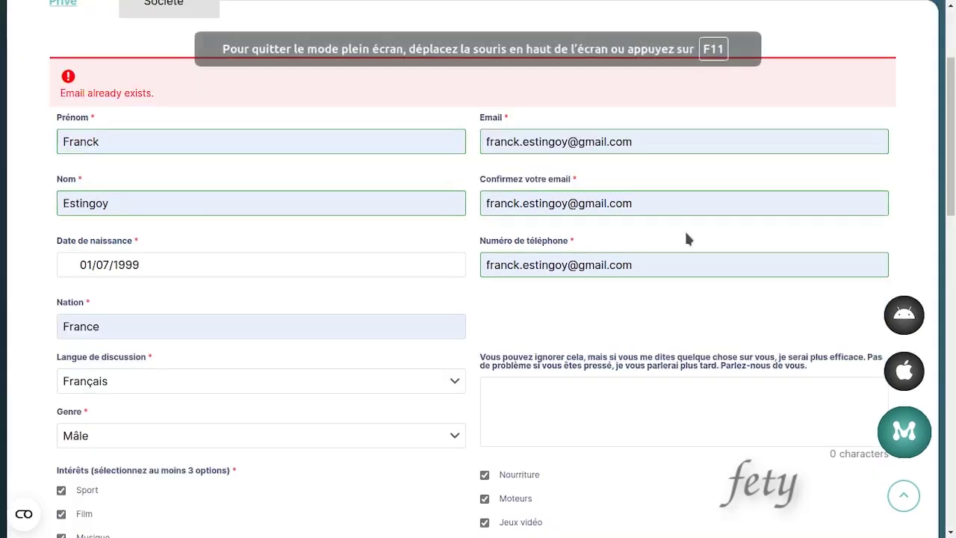
click(565, 141)
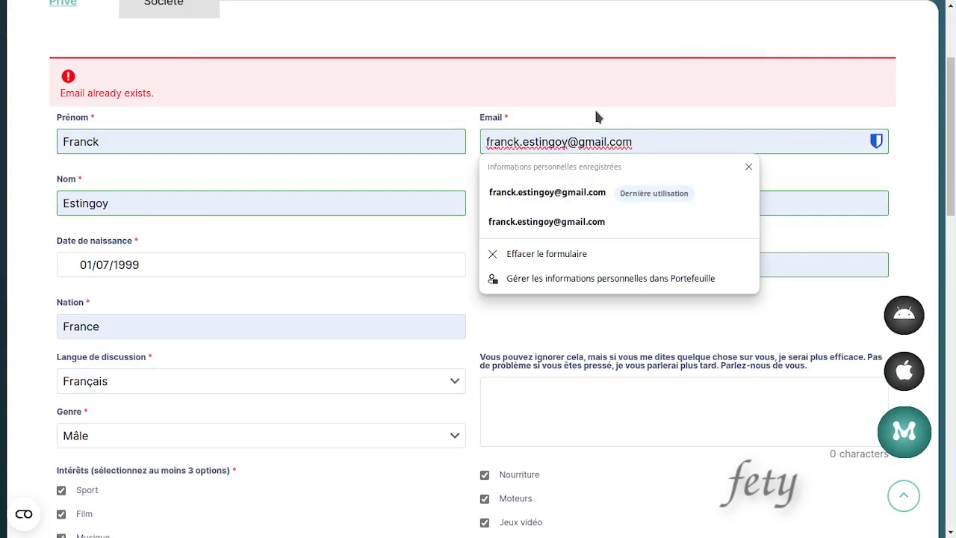
key(BackSpace)
key(BackSpace)
key(BackSpace)
key(BackSpace)
key(BackSpace)
key(BackSpace)
key(BackSpace)
key(BackSpace)
key(BackSpace)
key(BackSpace)
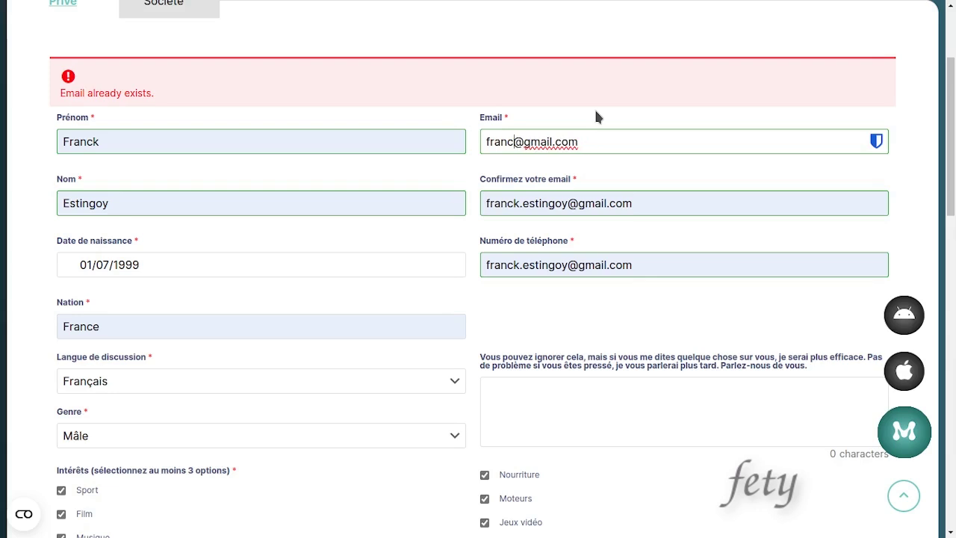
key(BackSpace)
key(BackSpace)
key(BackSpace)
key(BackSpace)
key(BackSpace)
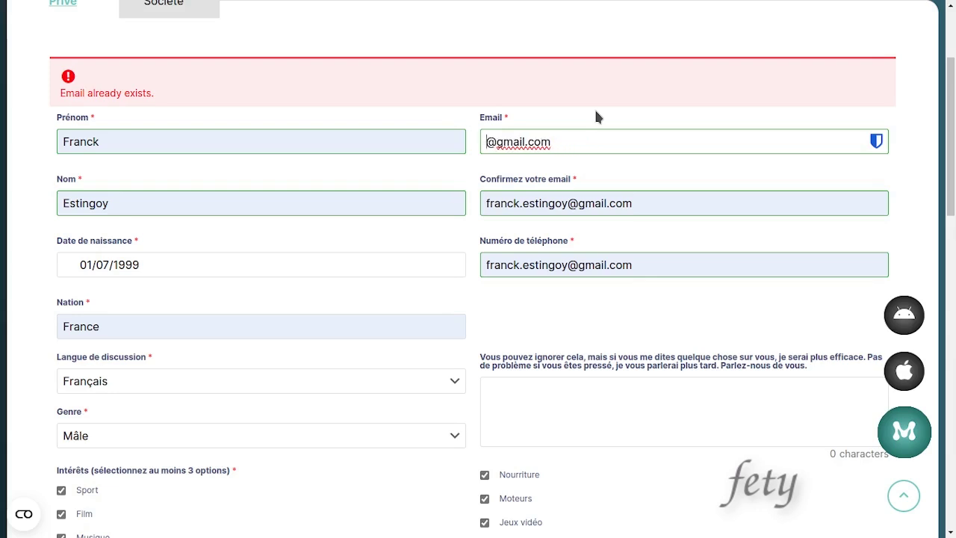
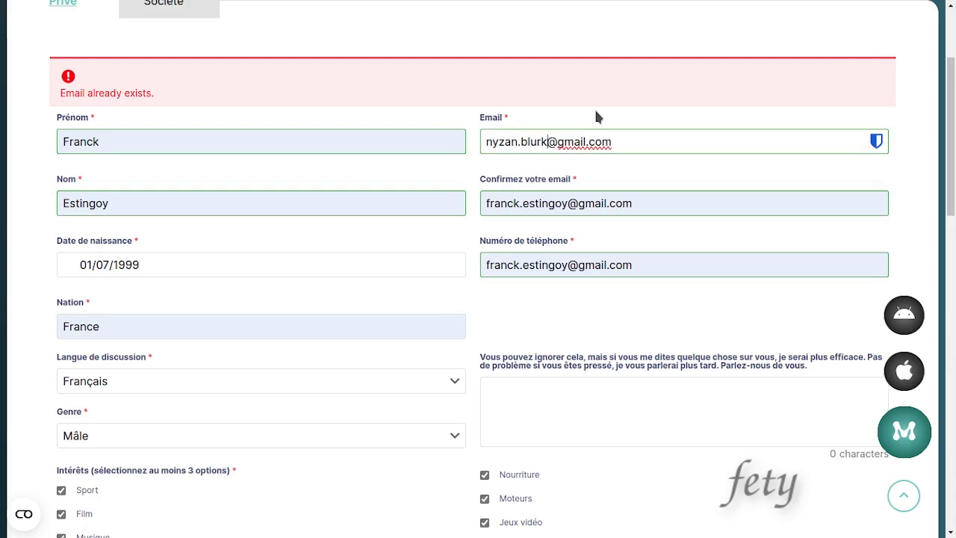
- Retype the same account name before @ in Confirmez votre email
mouse_move(586, 6)
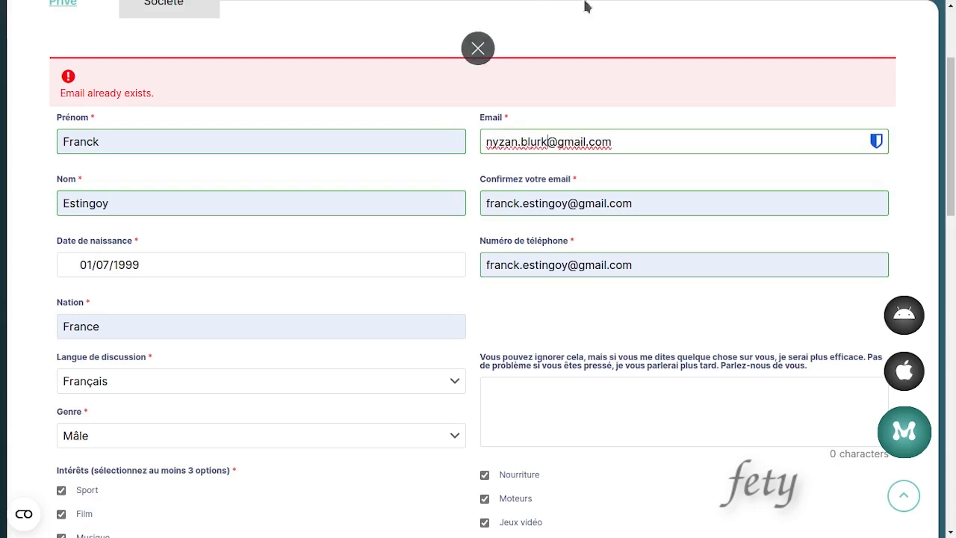
click(569, 204)
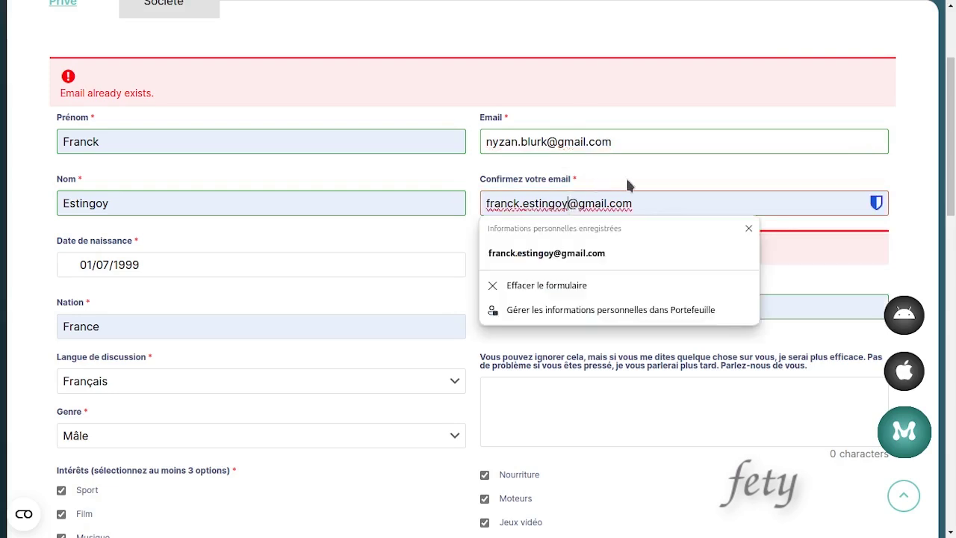
key(BackSpace)
key(BackSpace)
key(BackSpace)
key(BackSpace)
key(BackSpace)
key(BackSpace)
key(BackSpace)
key(BackSpace)
key(BackSpace)
key(BackSpace)
key(BackSpace)
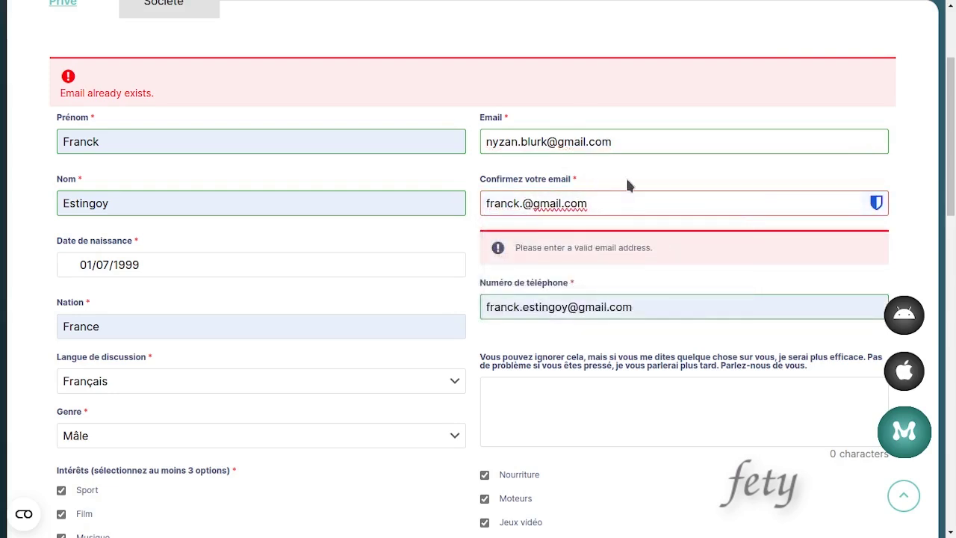
key(BackSpace)
key(BackSpace)
key(BackSpace)
key(BackSpace)
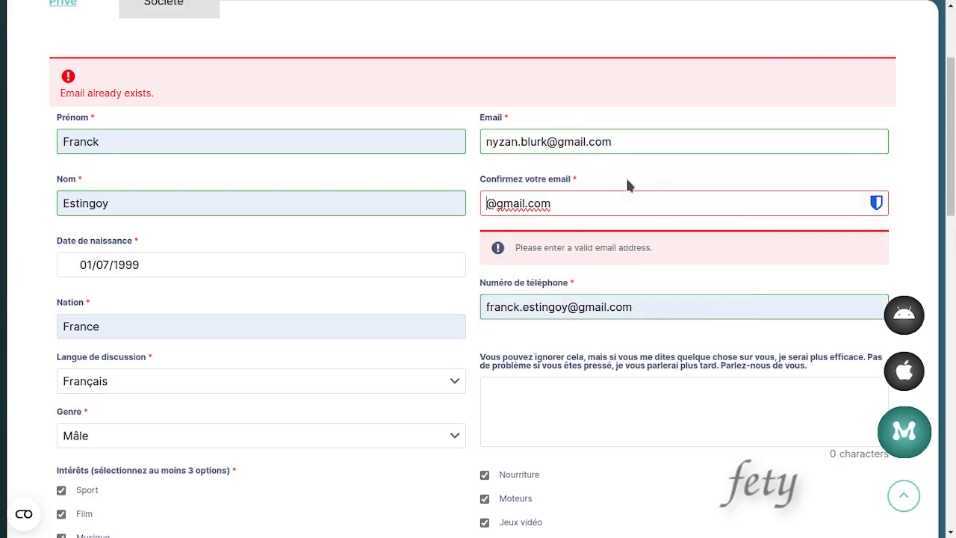
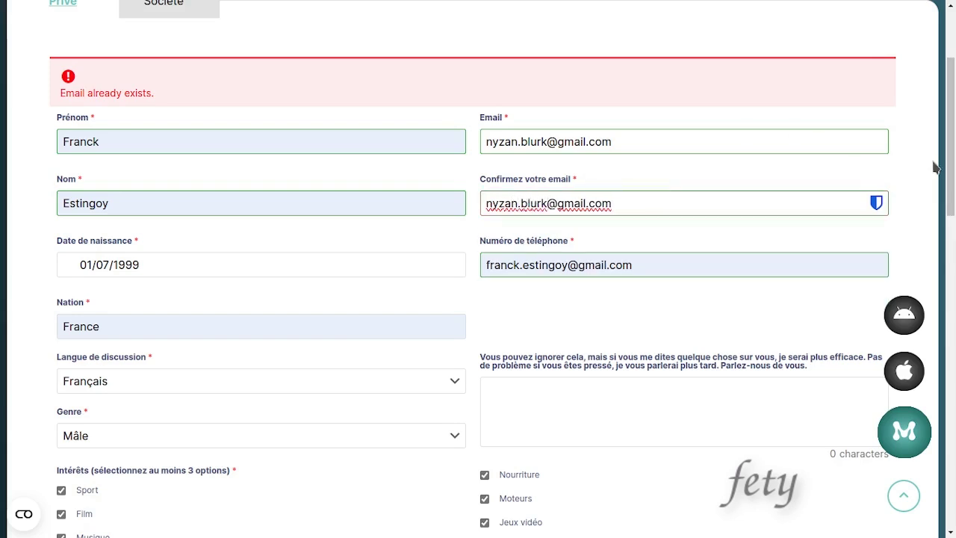
- Replace the email in Numéro de téléphone with the user's phone number
click(653, 261)
key(BackSpace)
key(BackSpace)
key(BackSpace)
key(BackSpace)
key(BackSpace)
key(BackSpace)
key(BackSpace)
key(BackSpace)
key(BackSpace)
key(BackSpace)
key(BackSpace)
key(BackSpace)
key(BackSpace)
key(BackSpace)
key(BackSpace)
key(BackSpace)
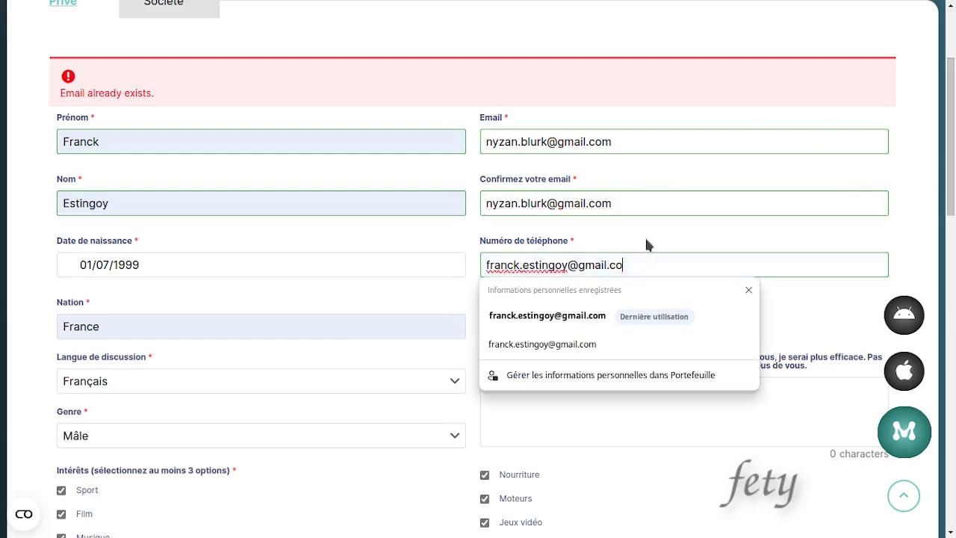
key(BackSpace)
key(BackSpace)
key(BackSpace)
key(BackSpace)
key(BackSpace)
key(BackSpace)
key(BackSpace)
key(BackSpace)
key(BackSpace)
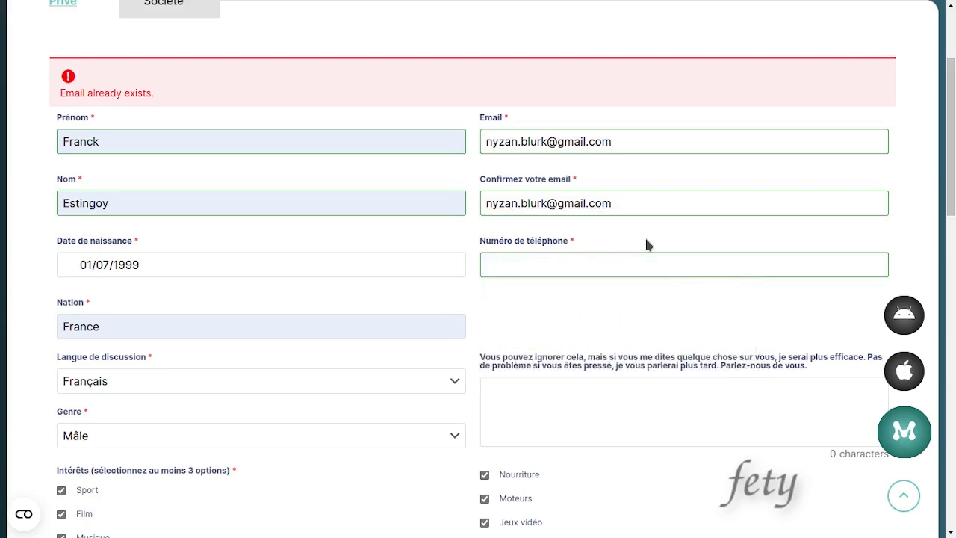
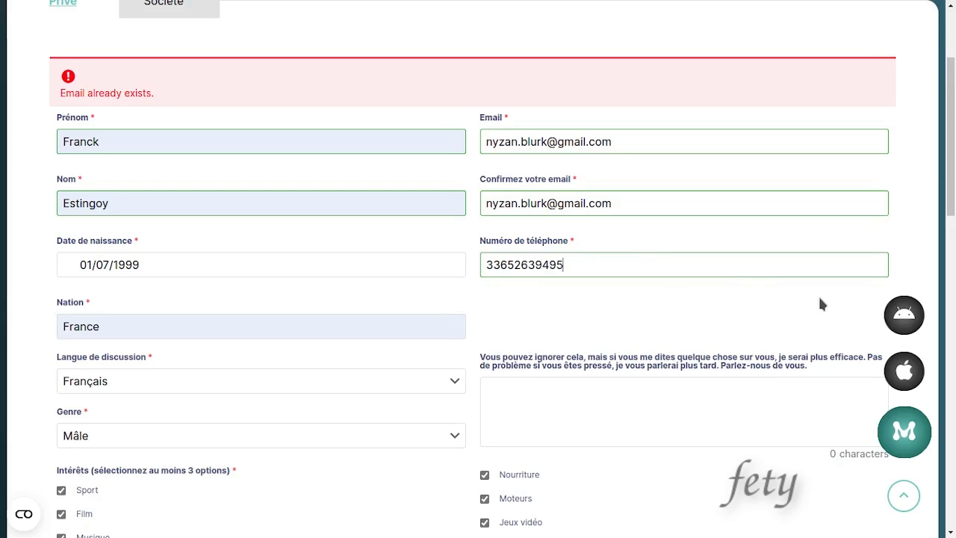
- Resubmit the registration form and return to the top of the page
drag(953, 220, 952, 369)
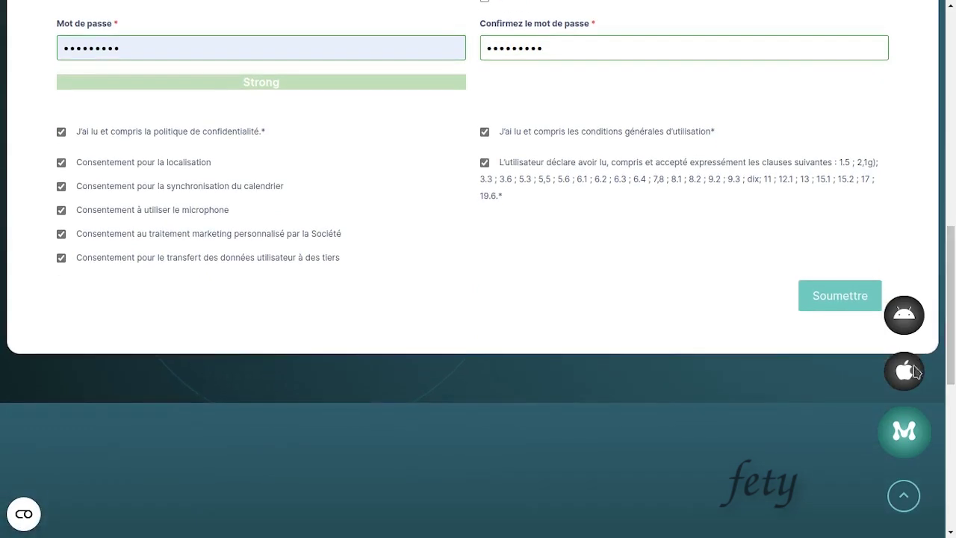
click(844, 297)
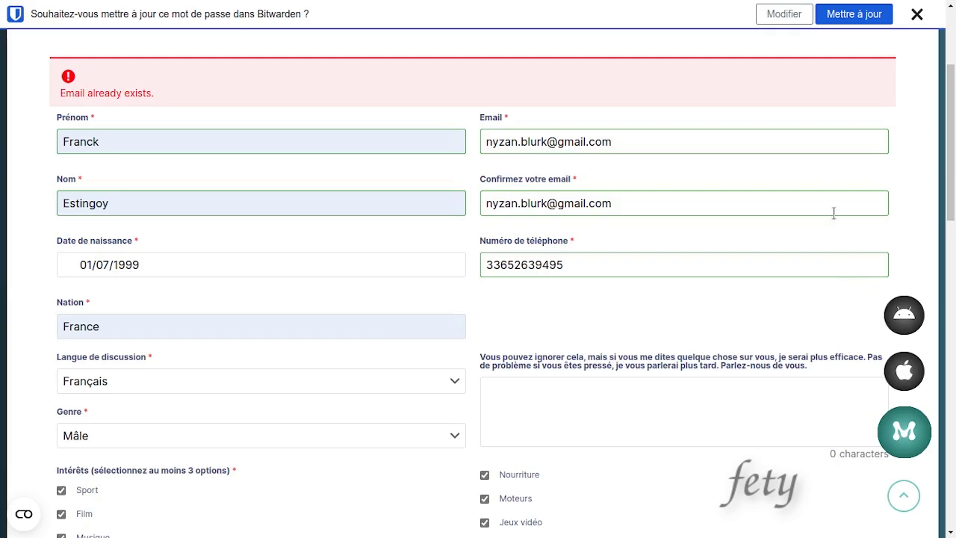
scroll(953, 161, up, 1)
scroll(954, 161, up, 2)
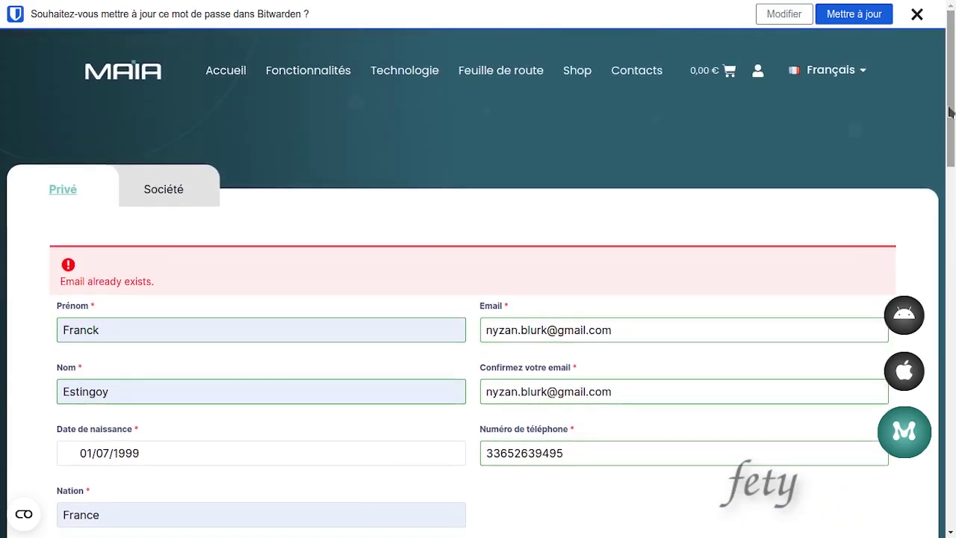
- From the account dashboard, go to the Shop and buy the Plus plan
click(758, 72)
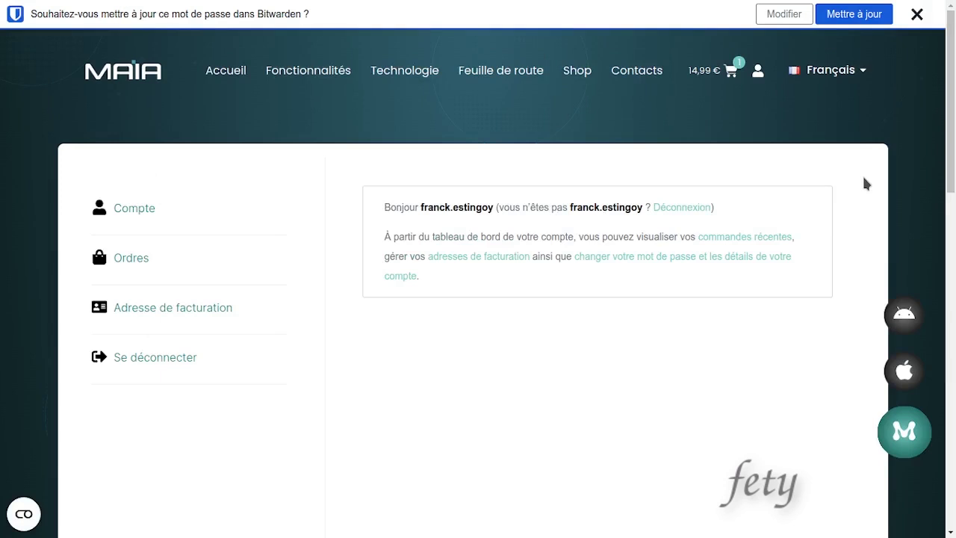
click(580, 72)
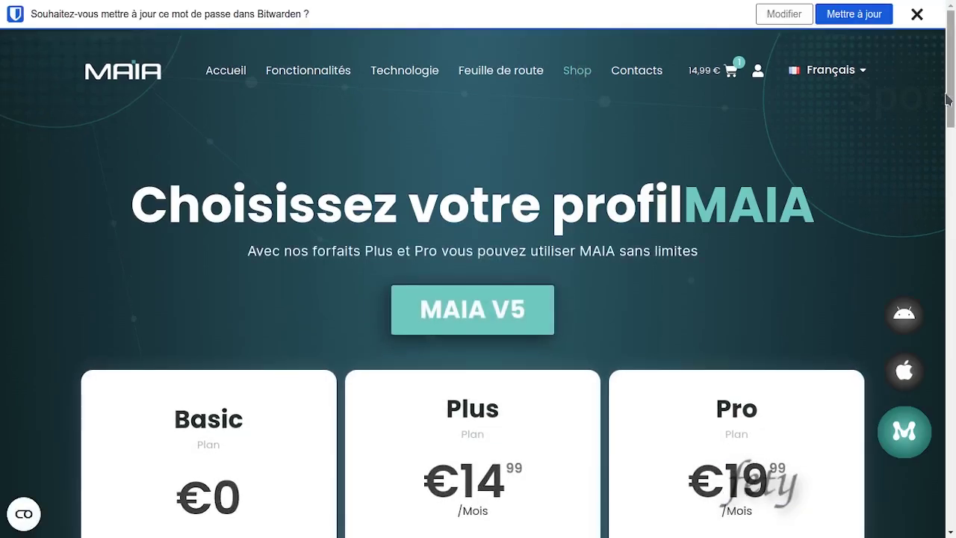
drag(949, 105, 945, 275)
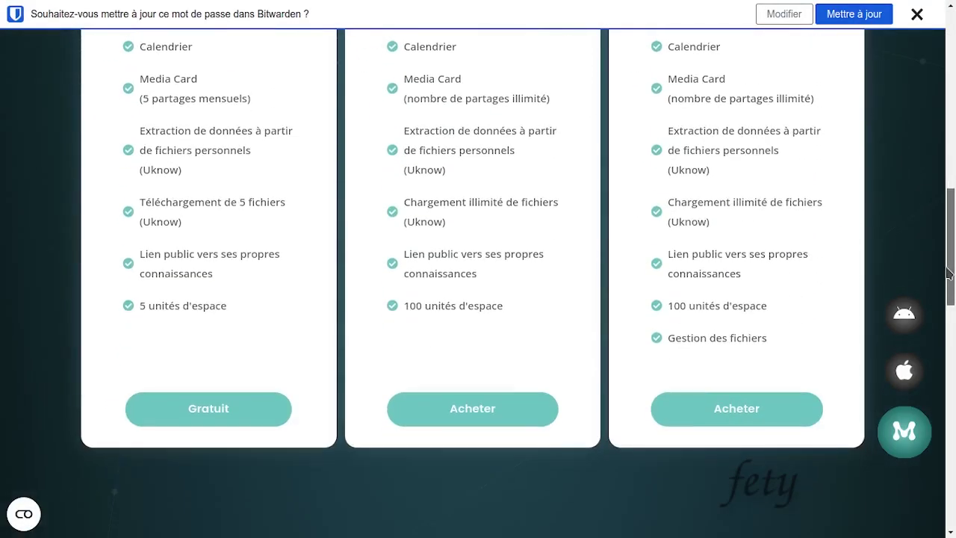
click(473, 409)
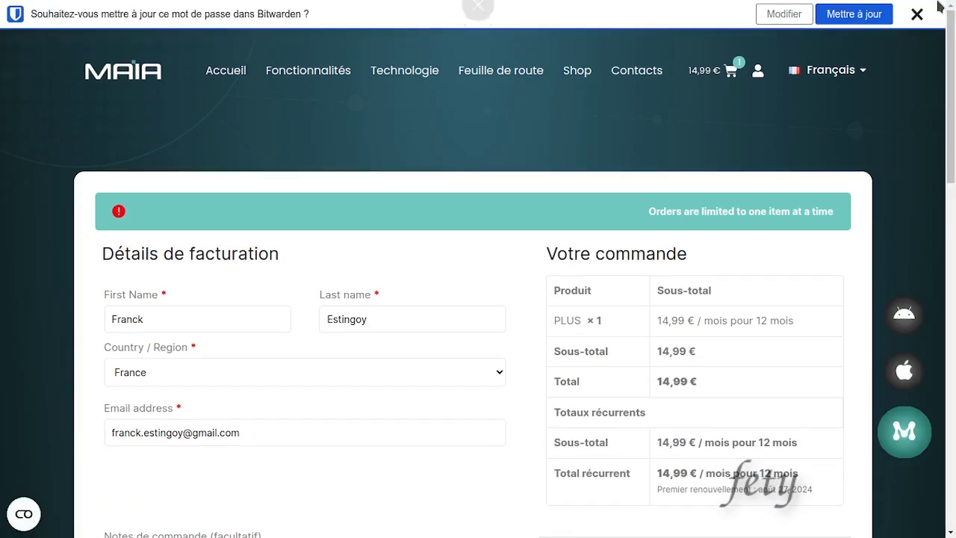
- Dismiss the password manager prompt and submit the Plus plan order with Inscription, terms accepted
click(917, 14)
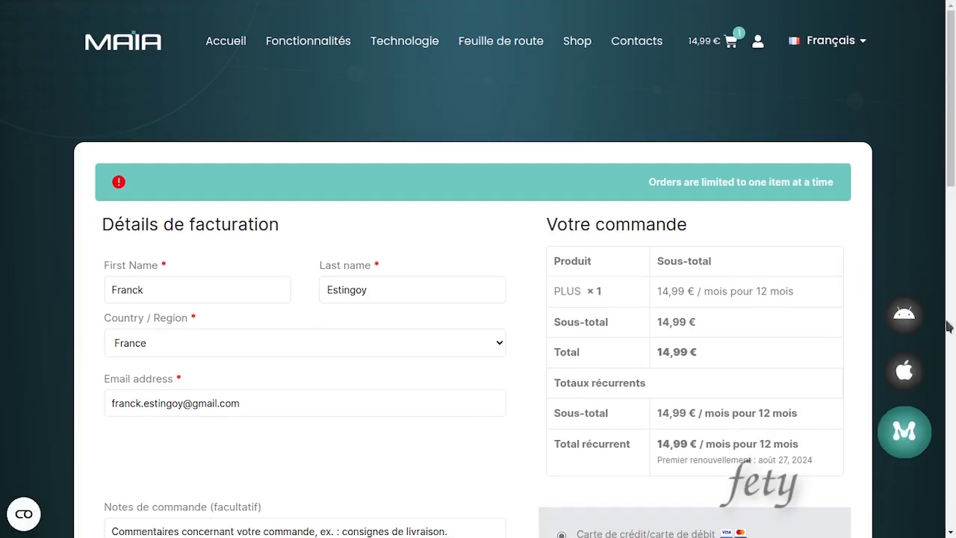
drag(950, 170, 950, 288)
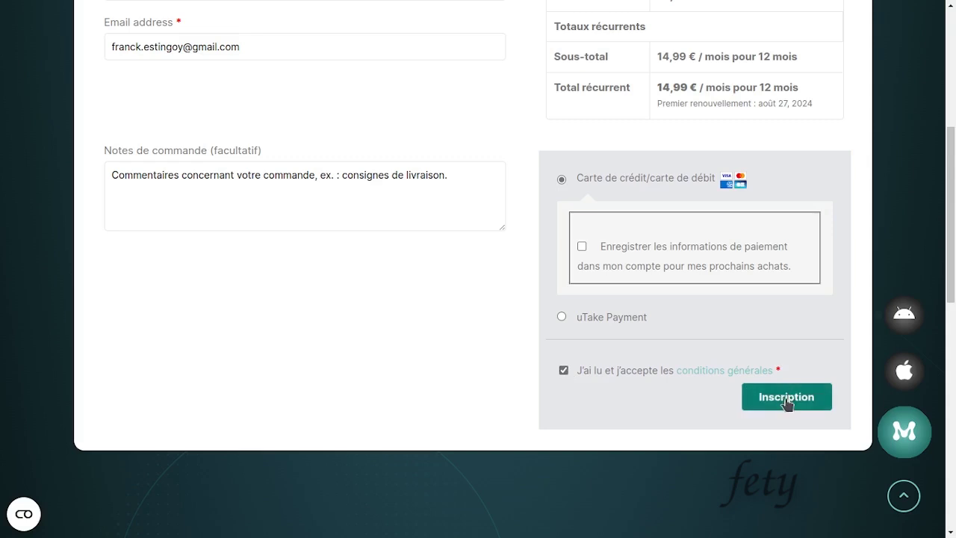
click(785, 402)
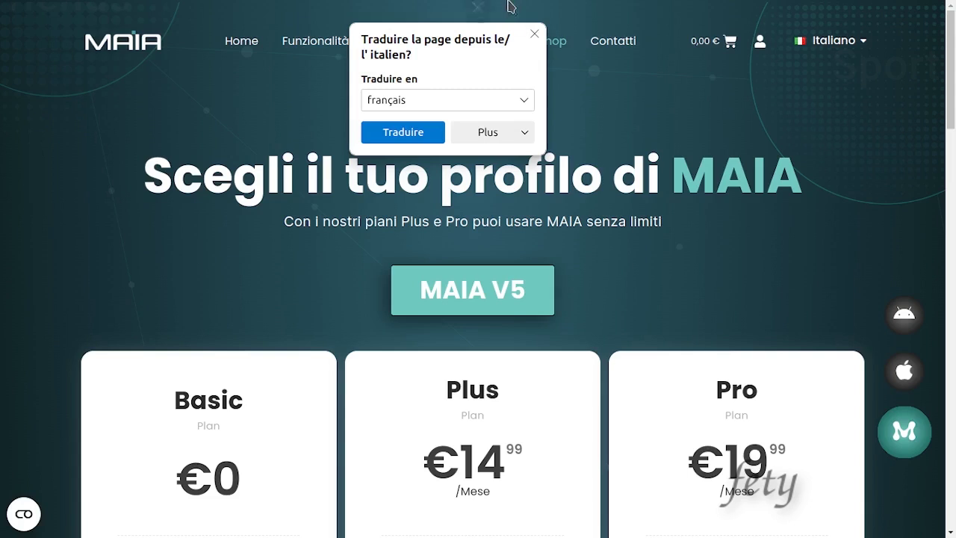
- Dismiss the translation offer and switch the site language from Italiano to Français
click(533, 33)
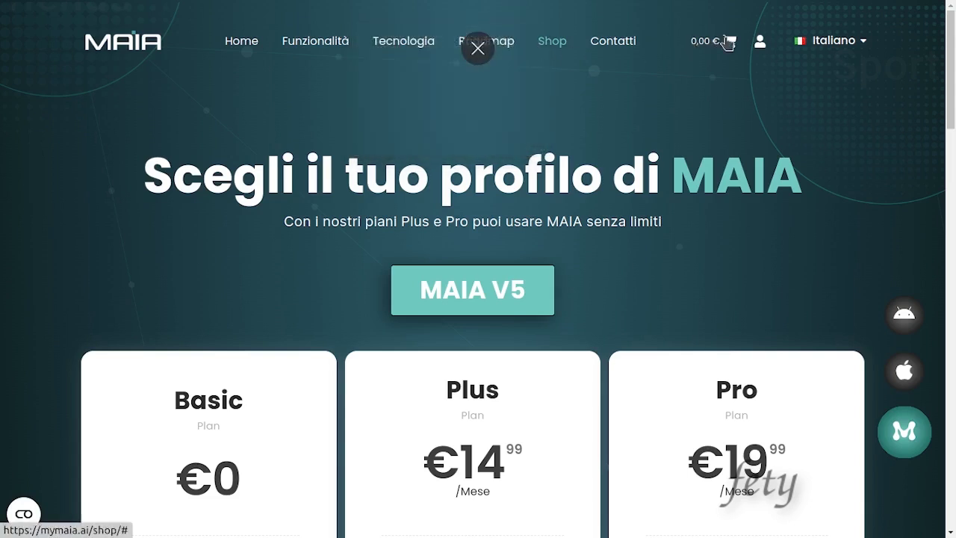
mouse_move(720, 43)
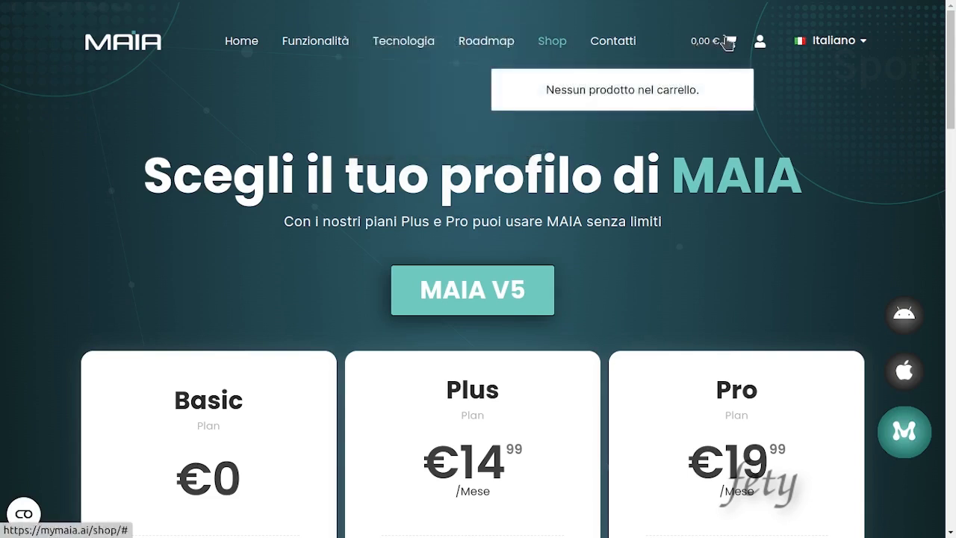
mouse_move(851, 52)
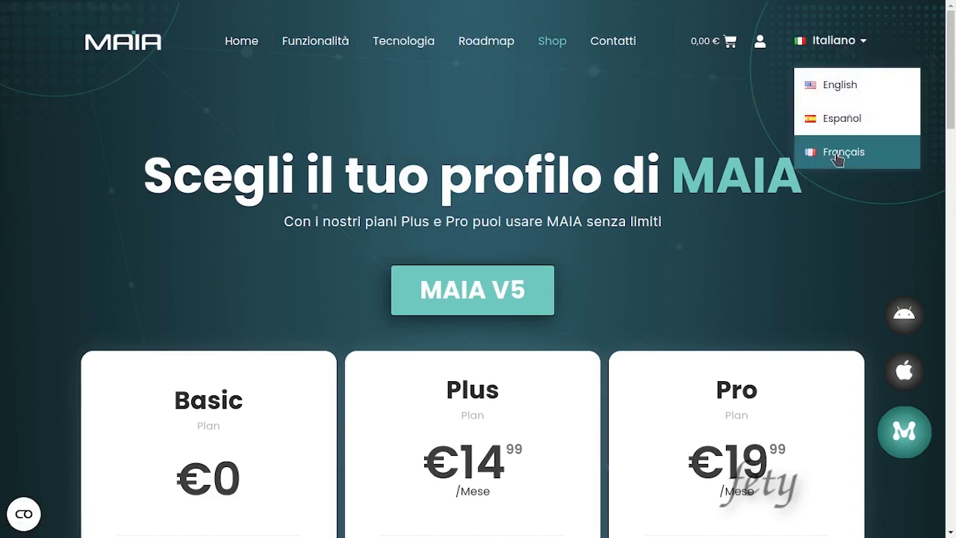
click(837, 157)
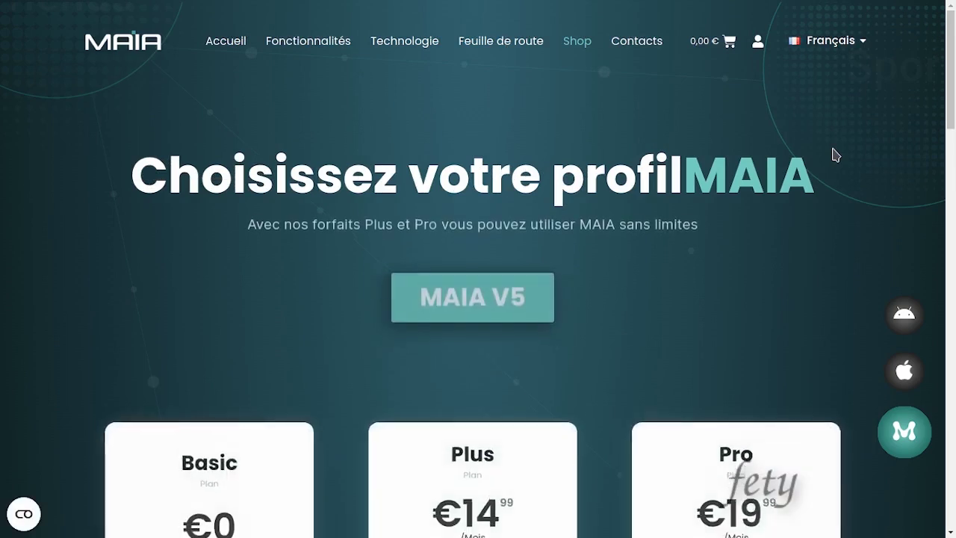